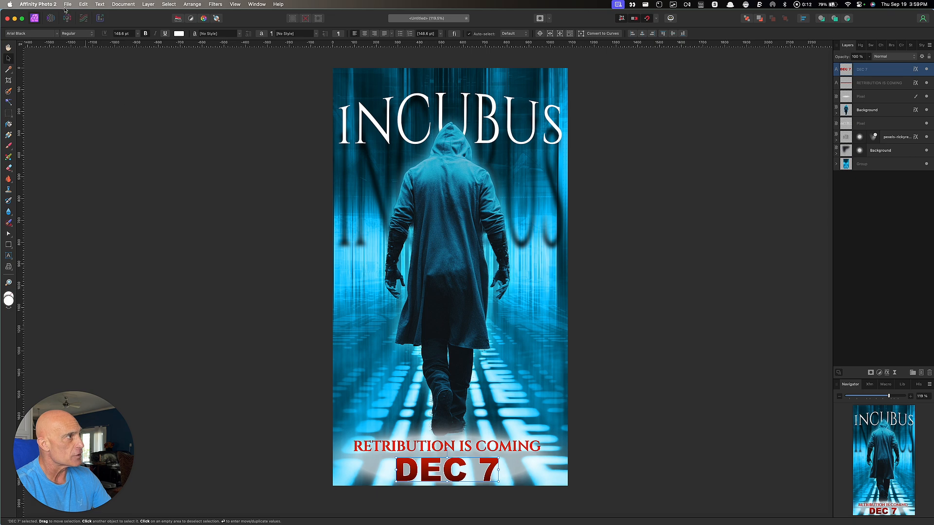
# Create a new blank 1080 × 1920 px document from the FHD 1080p preset
pyautogui.click(67, 4)
pyautogui.click(73, 15)
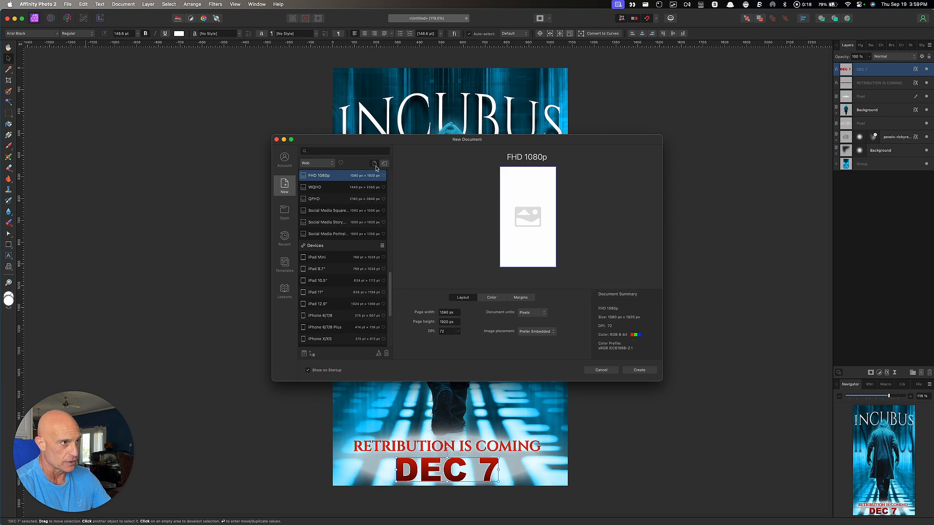
pyautogui.click(639, 371)
# Place pexels-rickyrecap-2234795.jpg from MoviePosterDesign, dragged out to cover the whole canvas
pyautogui.press('alt')
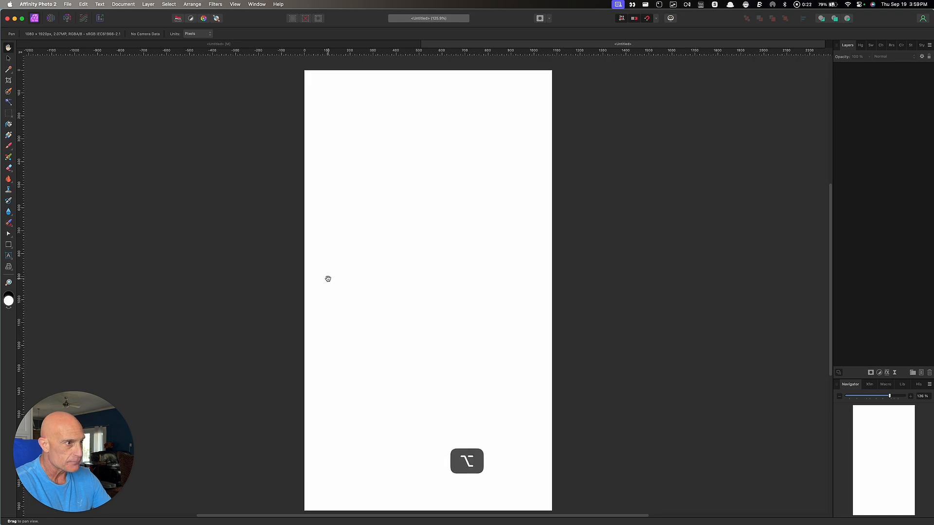
pyautogui.scroll(-3, 385, 284)
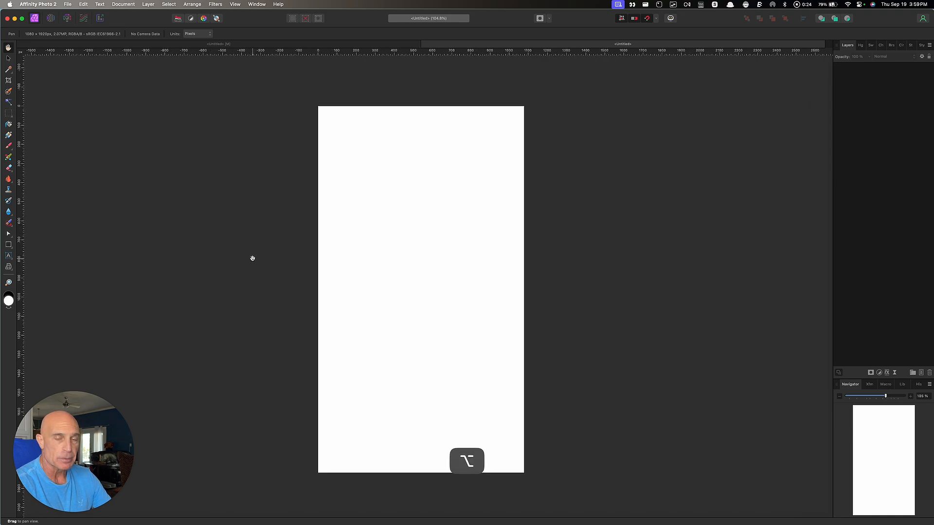
pyautogui.click(67, 5)
pyautogui.click(103, 196)
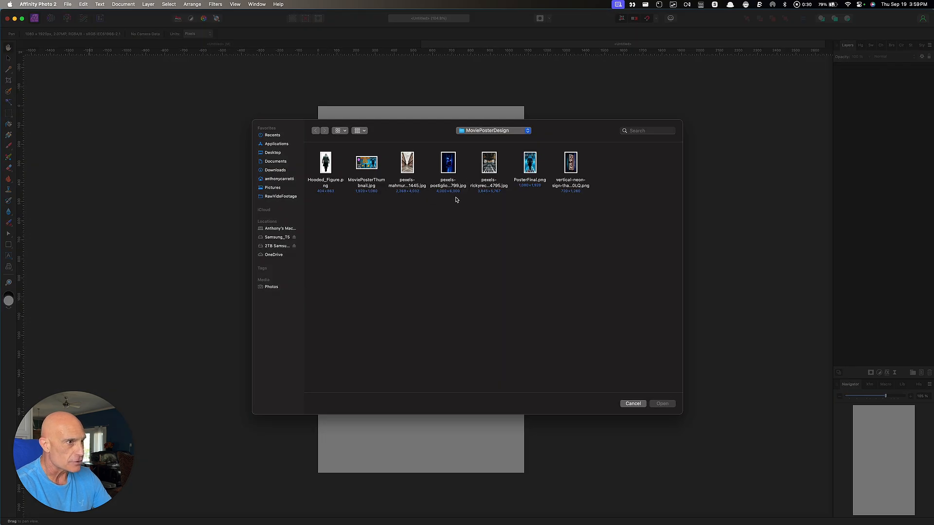
pyautogui.click(506, 175)
pyautogui.click(663, 404)
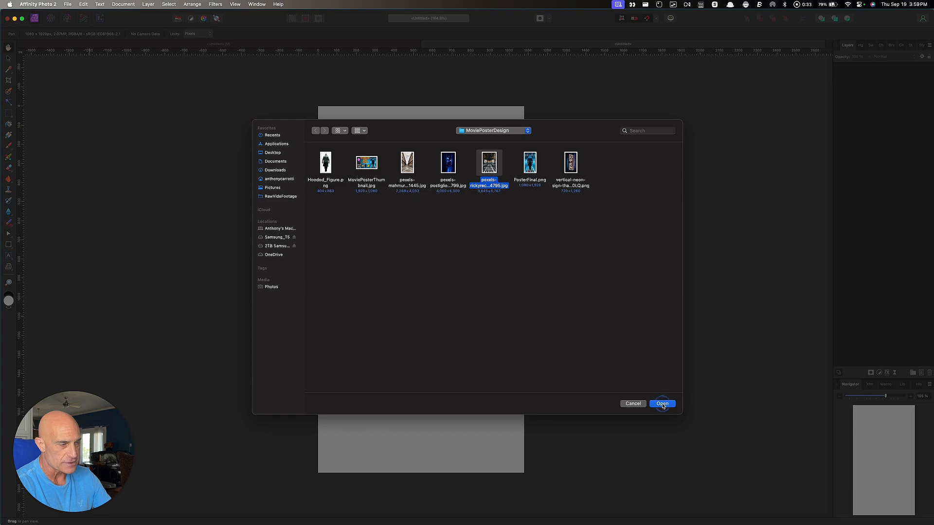
pyautogui.moveTo(296, 92); pyautogui.dragTo(550, 482)
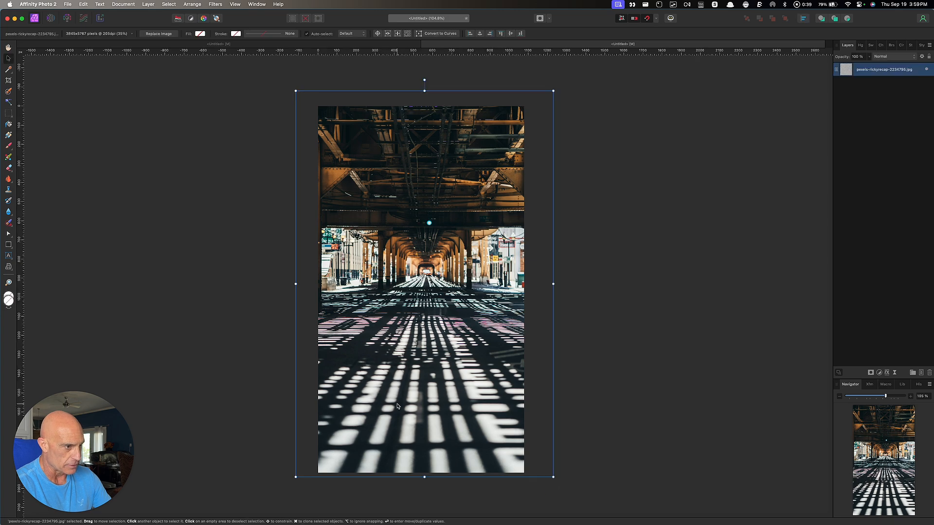
# Nudge the underpass photo left, Rasterize & Trim it, then duplicate the layer twice
pyautogui.moveTo(421, 360); pyautogui.dragTo(412, 360)
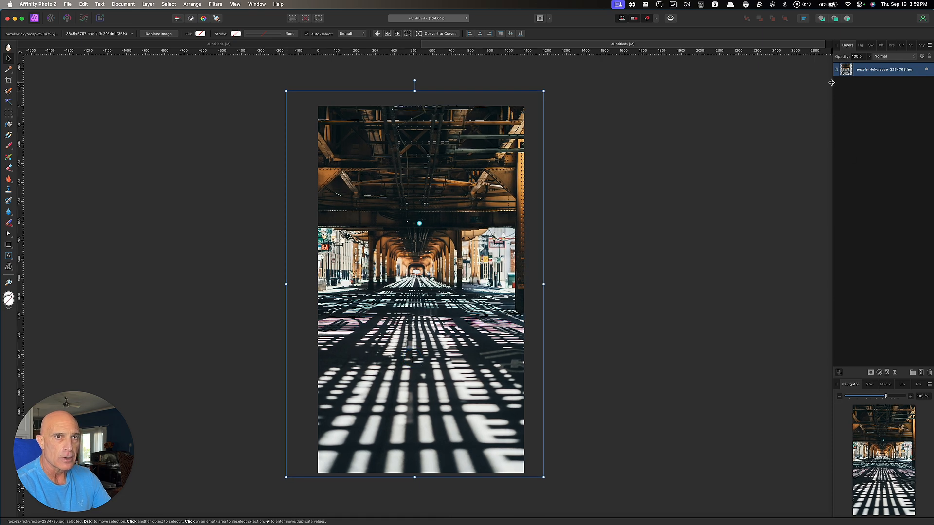
pyautogui.rightClick(870, 72)
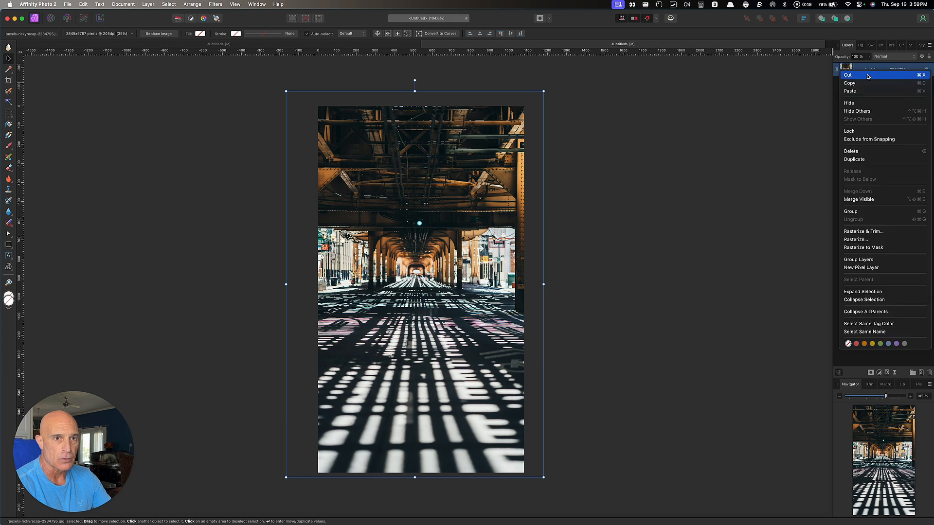
pyautogui.click(860, 233)
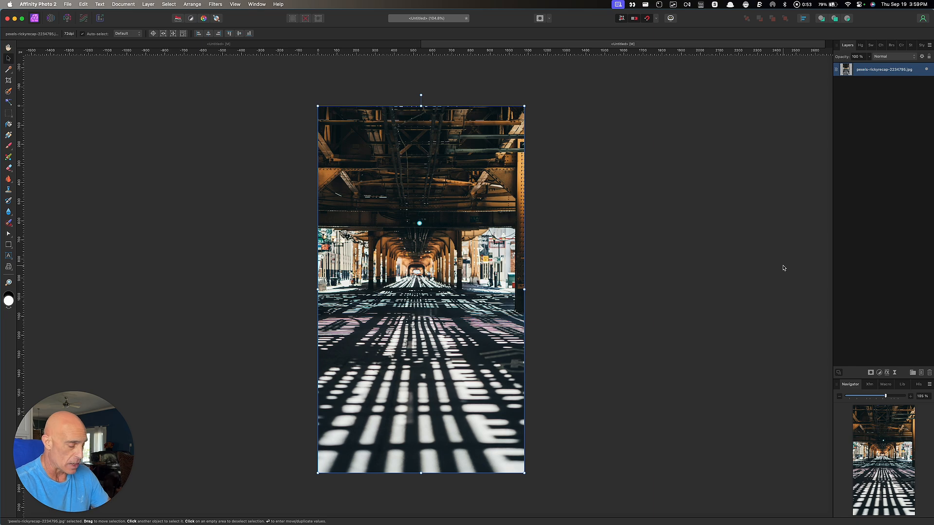
pyautogui.press('super+j')
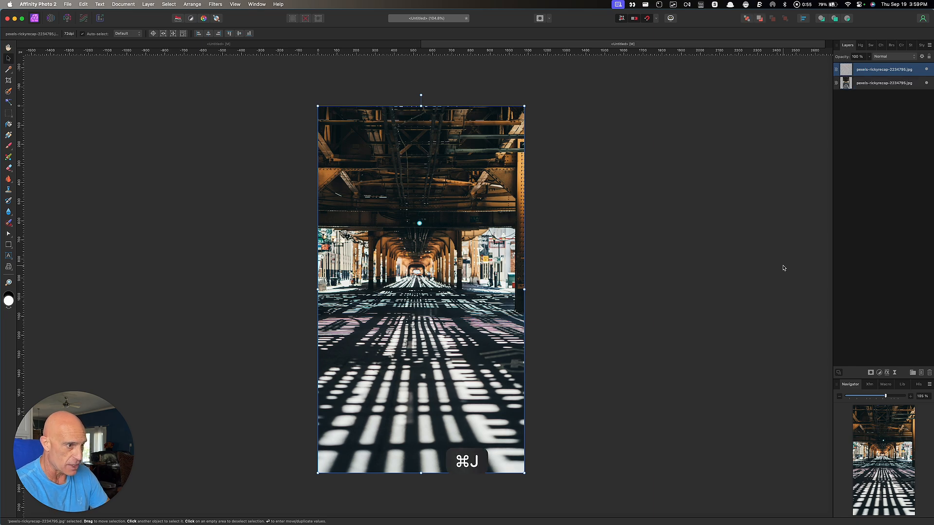
pyautogui.press('super+j')
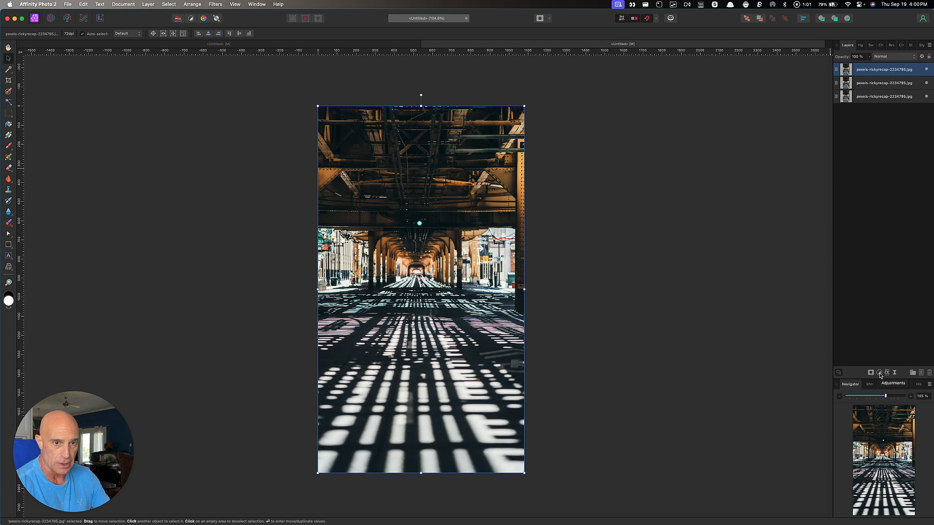
# Add a Recolor adjustment set to hue 210°, saturation 11% and lightness 1%
pyautogui.click(879, 403)
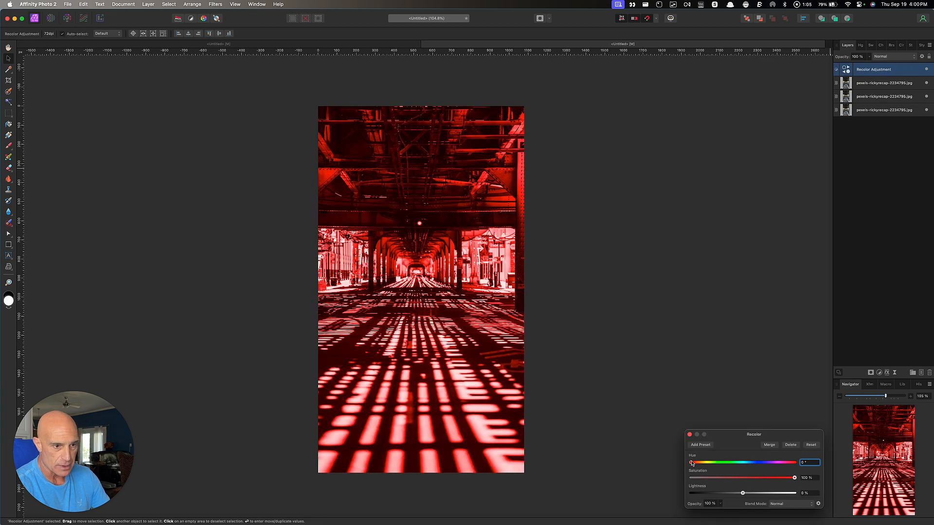
pyautogui.moveTo(692, 466); pyautogui.dragTo(752, 471)
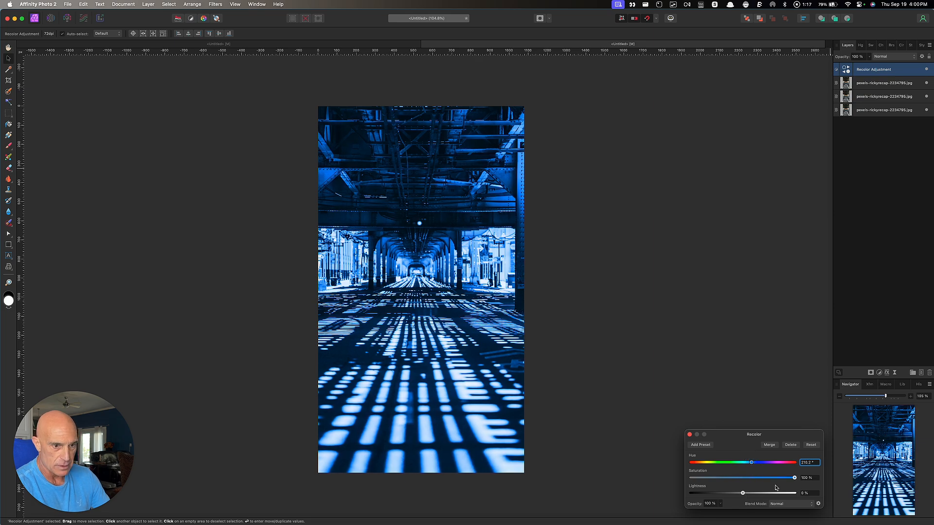
pyautogui.moveTo(796, 480); pyautogui.dragTo(765, 488)
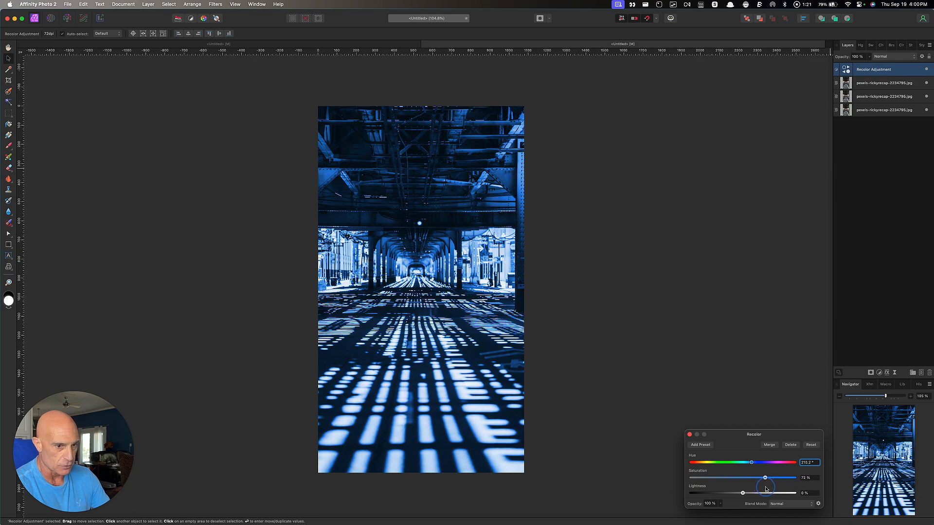
pyautogui.moveTo(744, 494)
pyautogui.mouseDown()
pyautogui.moveTo(733, 495)
pyautogui.moveTo(744, 498)
pyautogui.mouseUp()
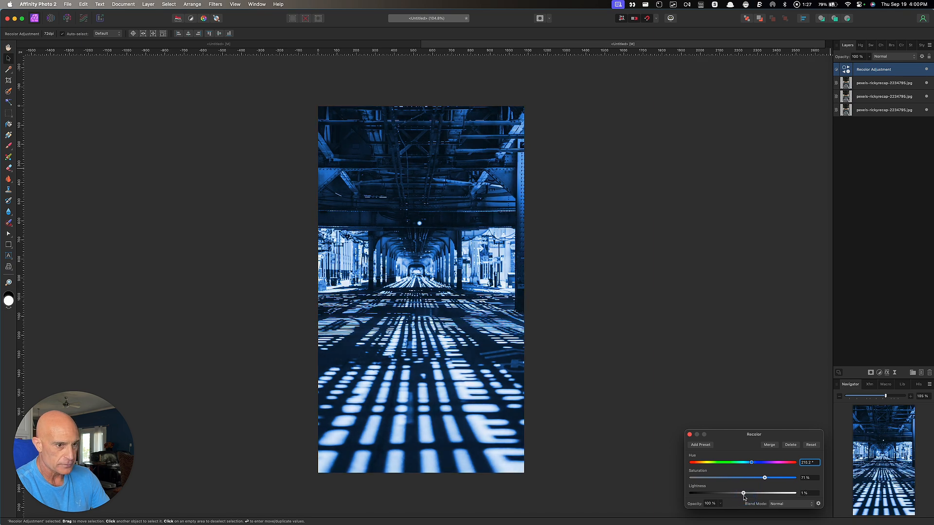
pyautogui.click(690, 435)
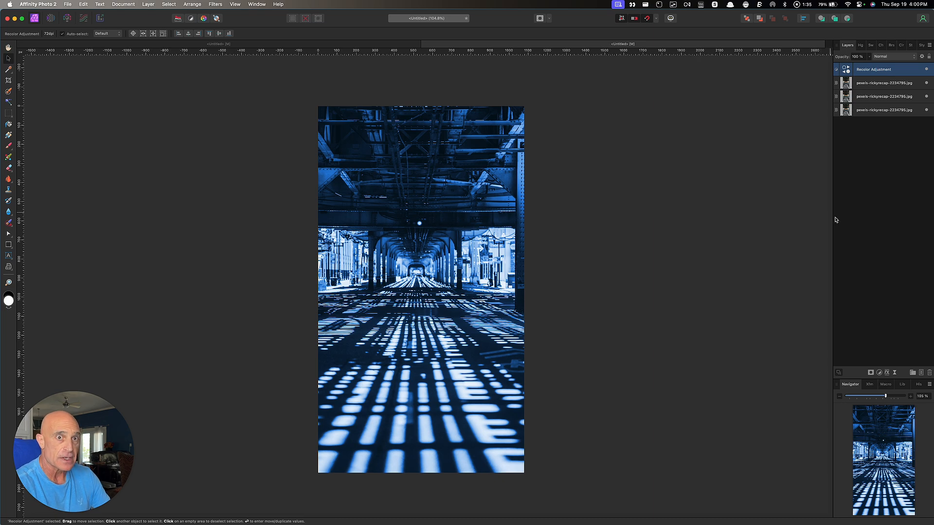
# Hide the top copy and give the middle copy a 90°, 200 px Motion Blur live filter
pyautogui.click(927, 83)
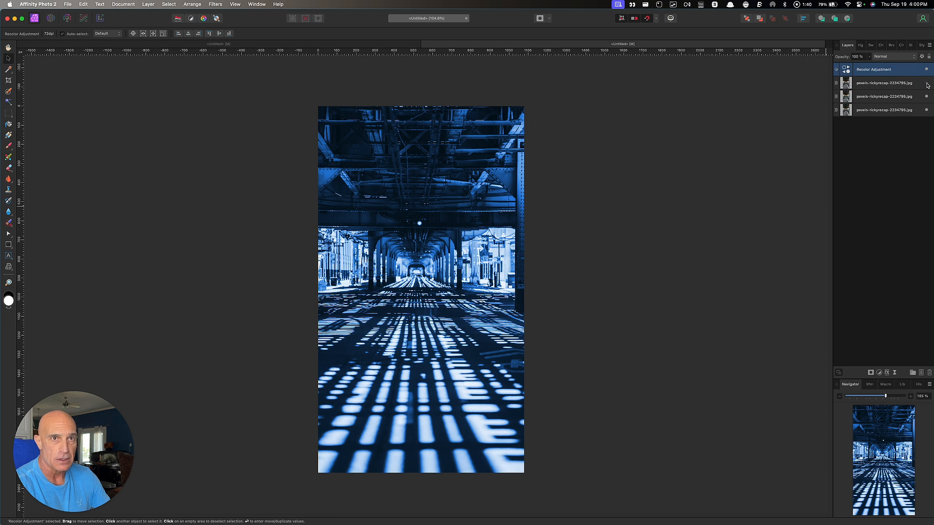
pyautogui.click(894, 97)
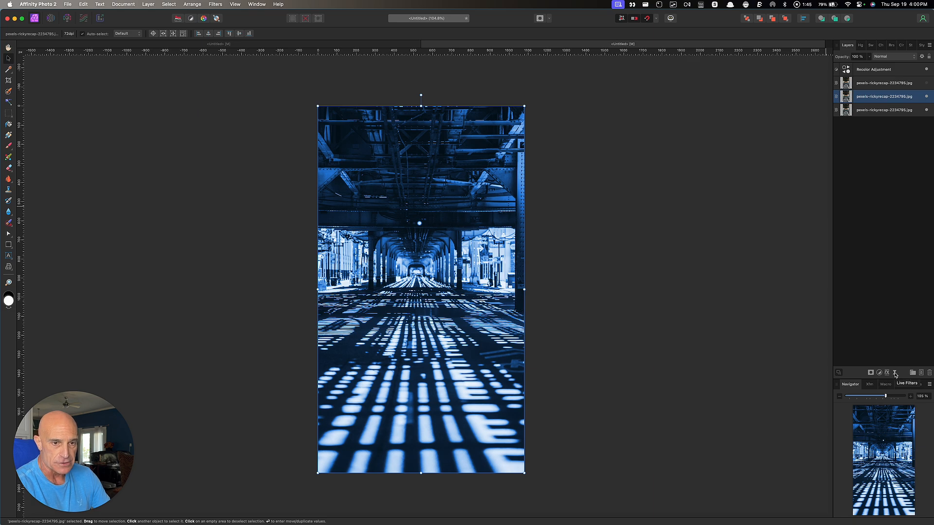
pyautogui.click(889, 413)
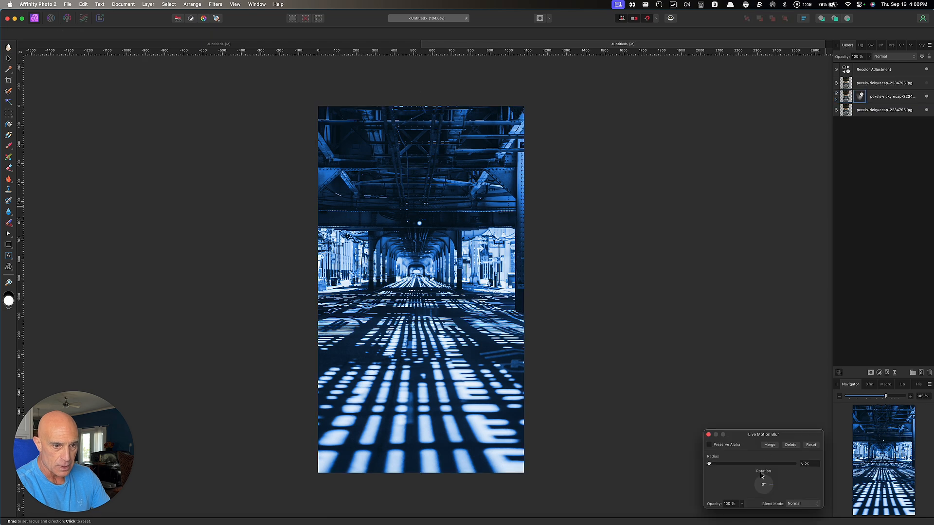
pyautogui.moveTo(767, 485); pyautogui.dragTo(764, 474)
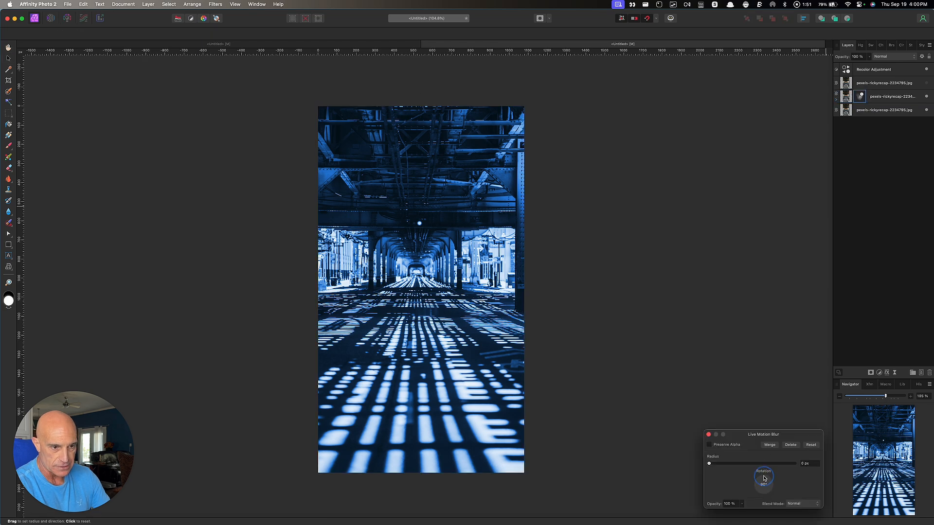
pyautogui.moveTo(709, 466); pyautogui.dragTo(815, 468)
pyautogui.click(805, 465)
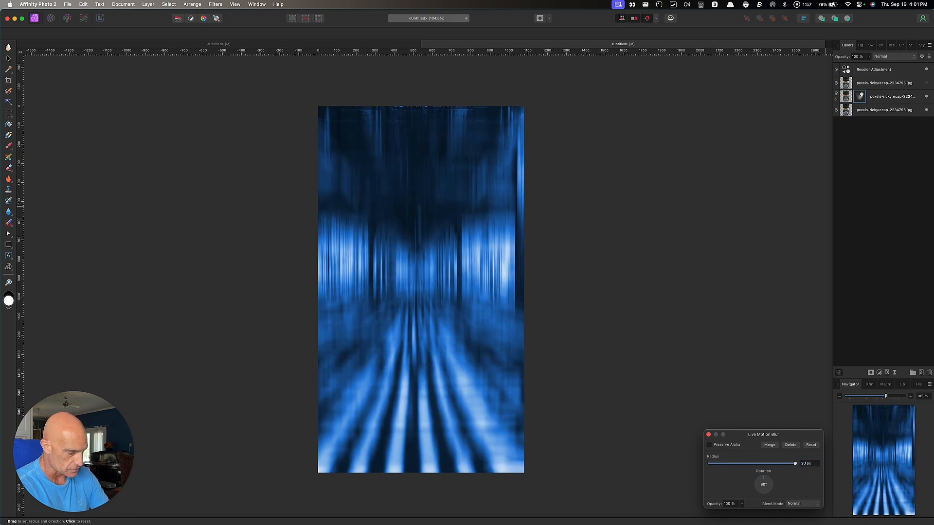
pyautogui.write('200')
pyautogui.press('Tab')
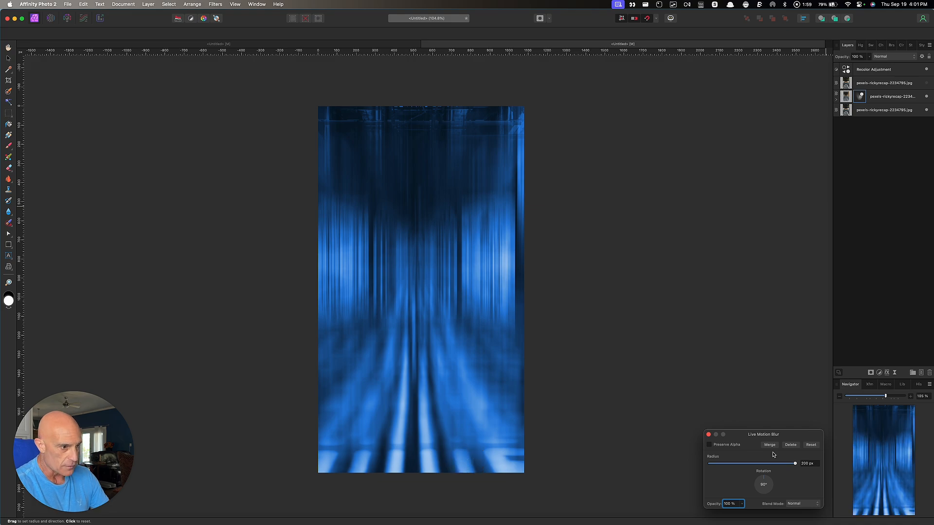
pyautogui.click(710, 446)
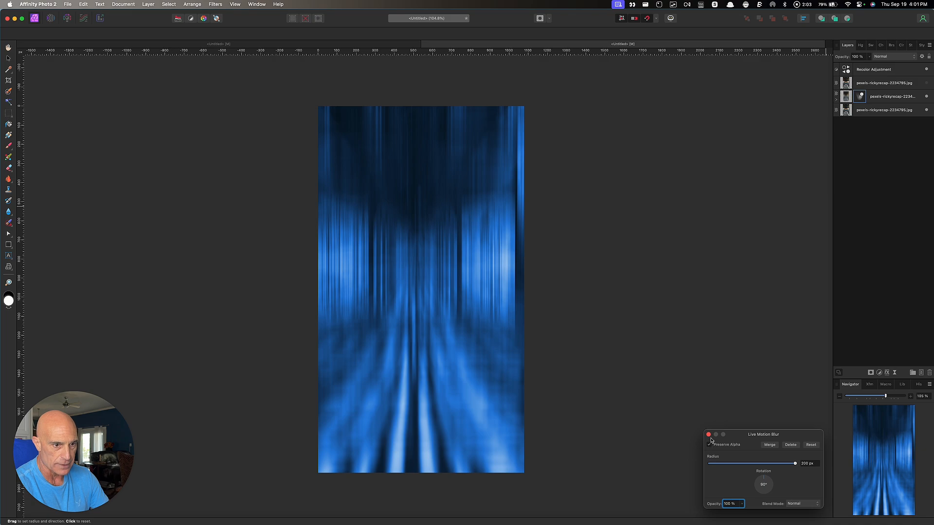
pyautogui.click(709, 435)
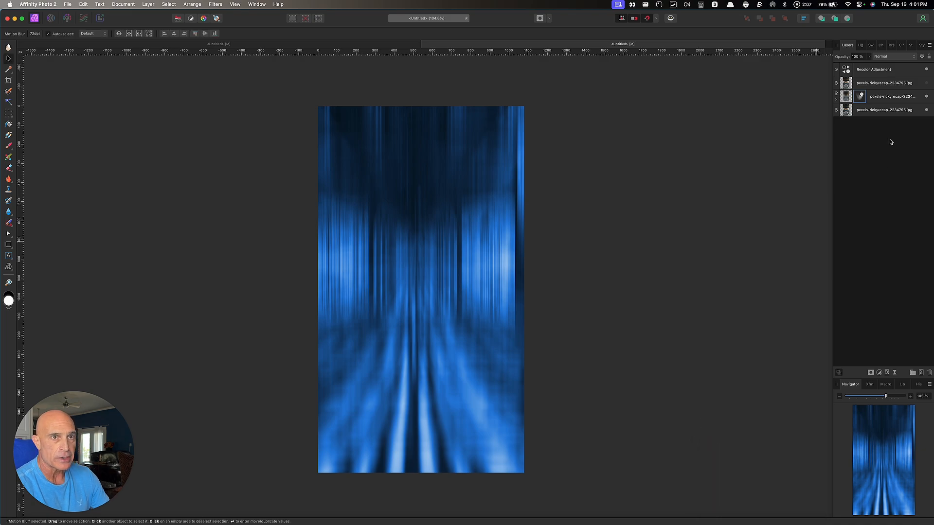
pyautogui.click(893, 100)
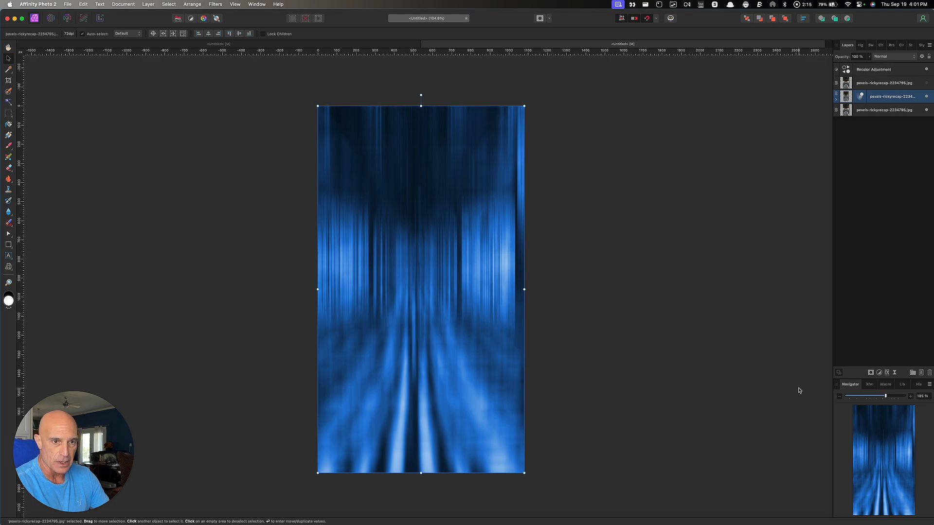
pyautogui.press('alt')
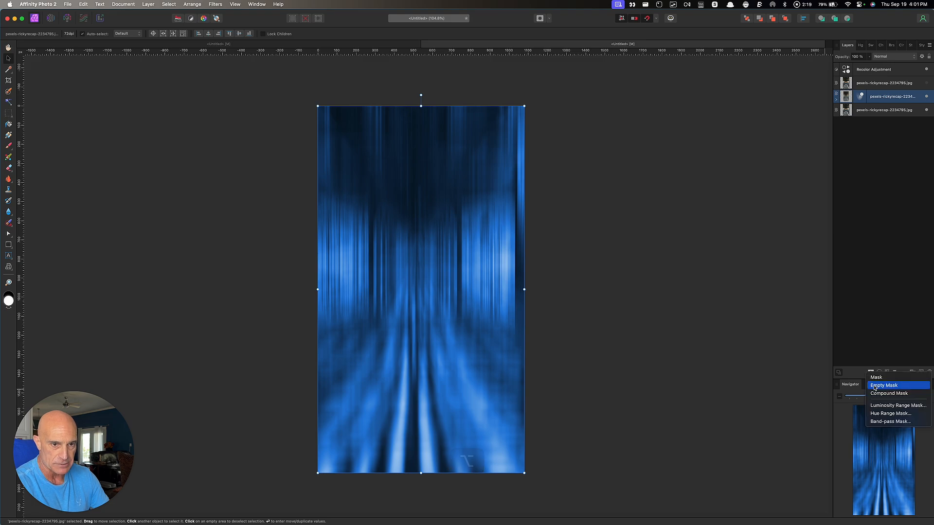
# Add a black mask to the blurred copy and set up a ~750 px white Paint Brush
pyautogui.keyDown('alt'); pyautogui.click(874, 388); pyautogui.keyUp('alt')
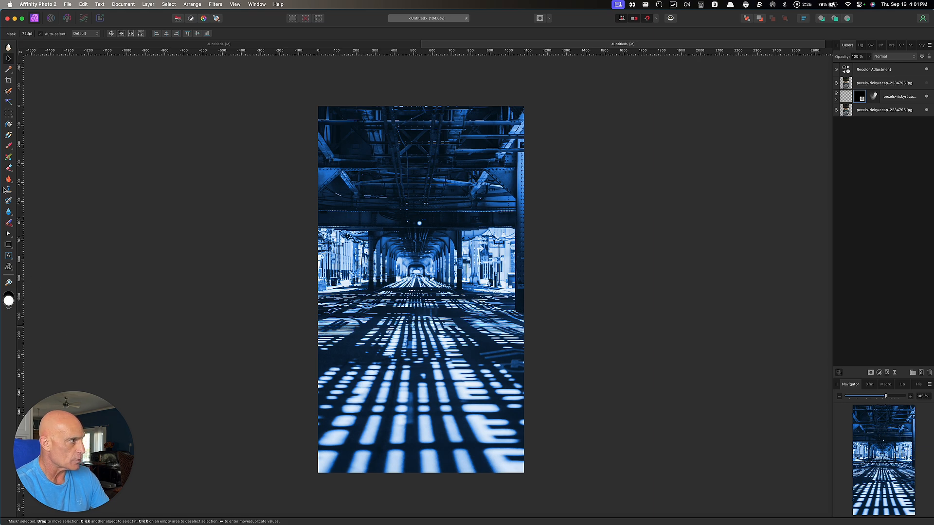
pyautogui.click(9, 147)
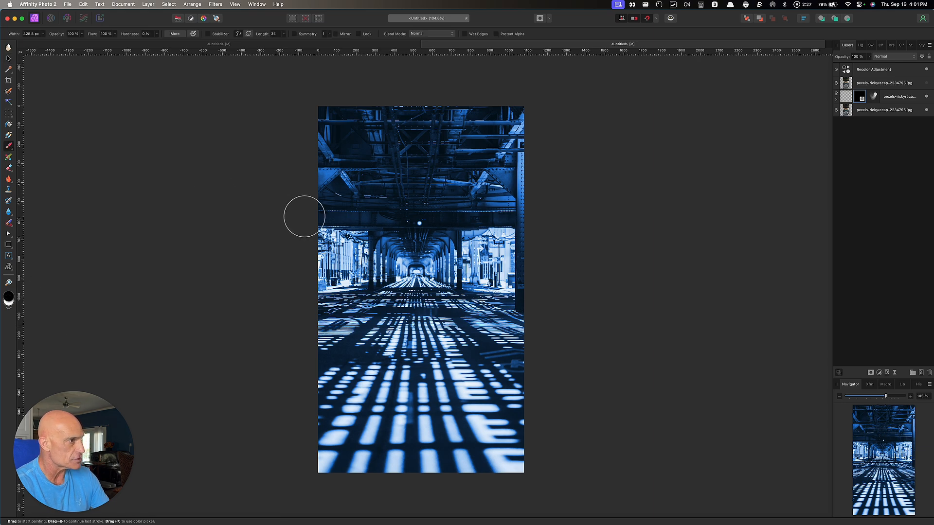
pyautogui.press(']')
pyautogui.press(']')
pyautogui.press(']')
pyautogui.press(']')
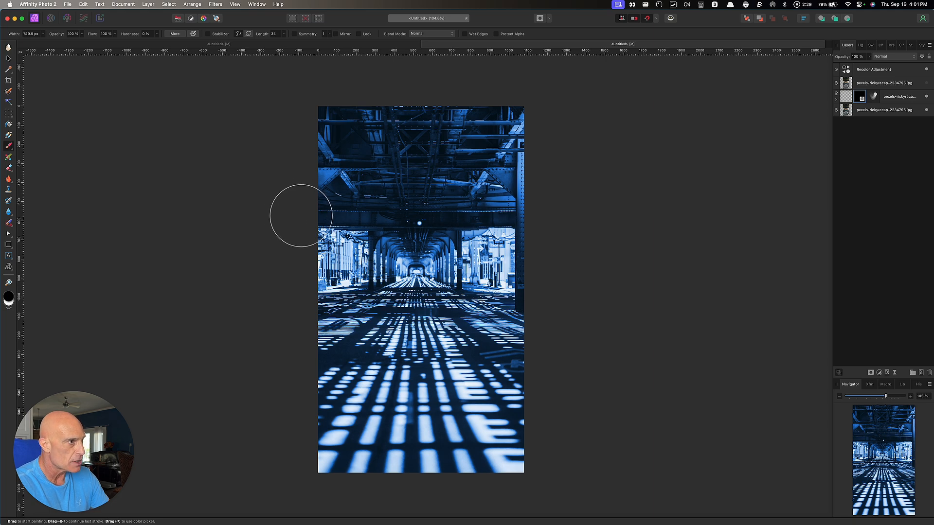
pyautogui.click(8, 305)
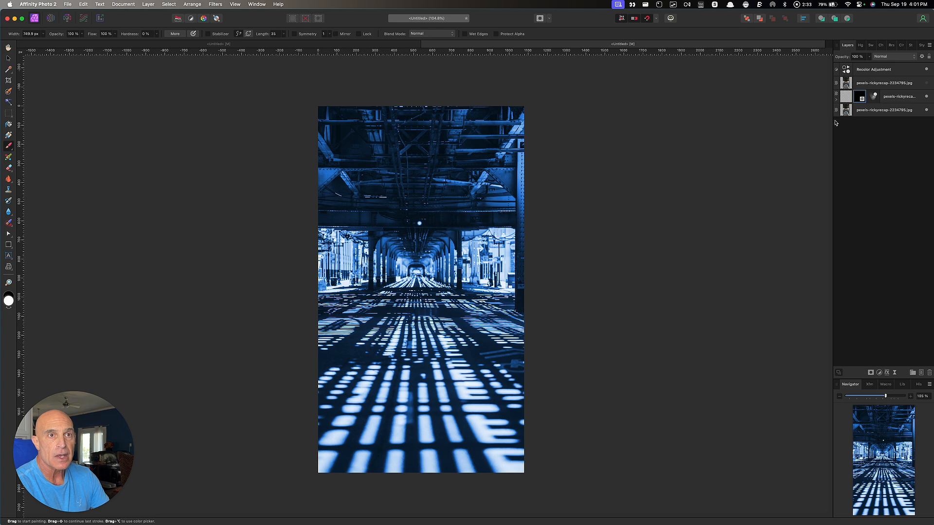
# Nest the mask inside the middle copy's Motion Blur filter
pyautogui.click(836, 100)
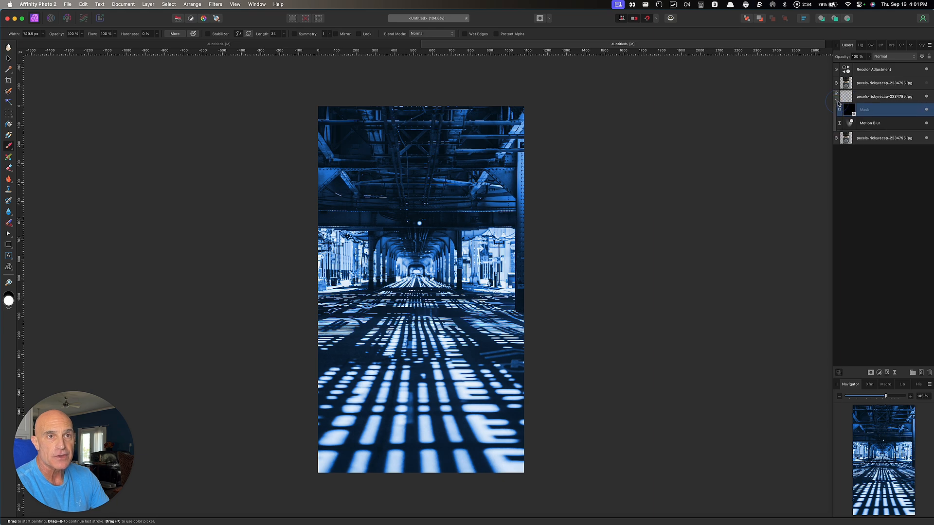
pyautogui.keyDown('shift'); pyautogui.click(882, 125); pyautogui.keyUp('shift')
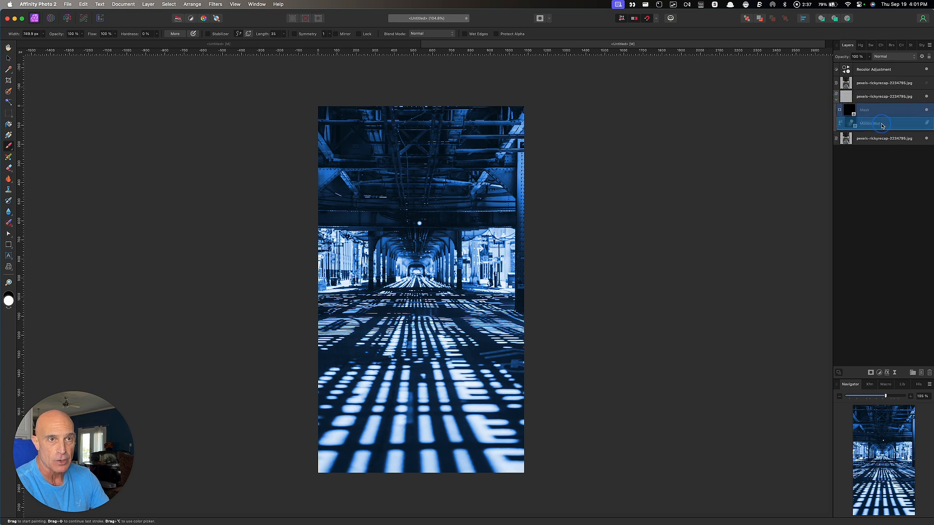
pyautogui.moveTo(881, 124); pyautogui.dragTo(882, 124)
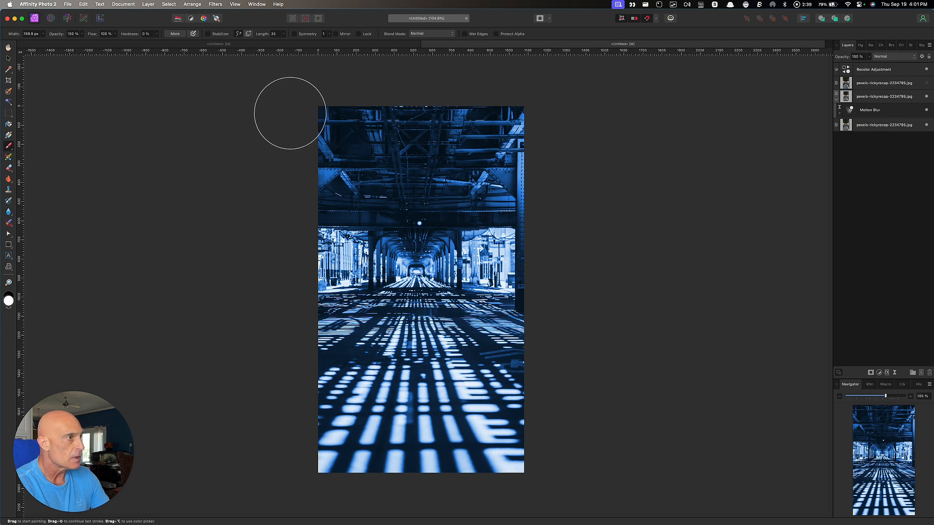
# Paint the blur back into the corridor's top, right edge and distant floor lights
pyautogui.moveTo(313, 133)
pyautogui.mouseDown()
pyautogui.moveTo(343, 147)
pyautogui.moveTo(467, 149)
pyautogui.moveTo(492, 131)
pyautogui.moveTo(523, 236)
pyautogui.moveTo(508, 284)
pyautogui.moveTo(524, 305)
pyautogui.moveTo(541, 301)
pyautogui.moveTo(442, 218)
pyautogui.moveTo(385, 211)
pyautogui.moveTo(294, 301)
pyautogui.moveTo(270, 387)
pyautogui.moveTo(350, 274)
pyautogui.moveTo(403, 223)
pyautogui.moveTo(507, 290)
pyautogui.mouseUp()
pyautogui.moveTo(528, 319)
pyautogui.mouseDown()
pyautogui.moveTo(552, 355)
pyautogui.moveTo(542, 350)
pyautogui.mouseUp()
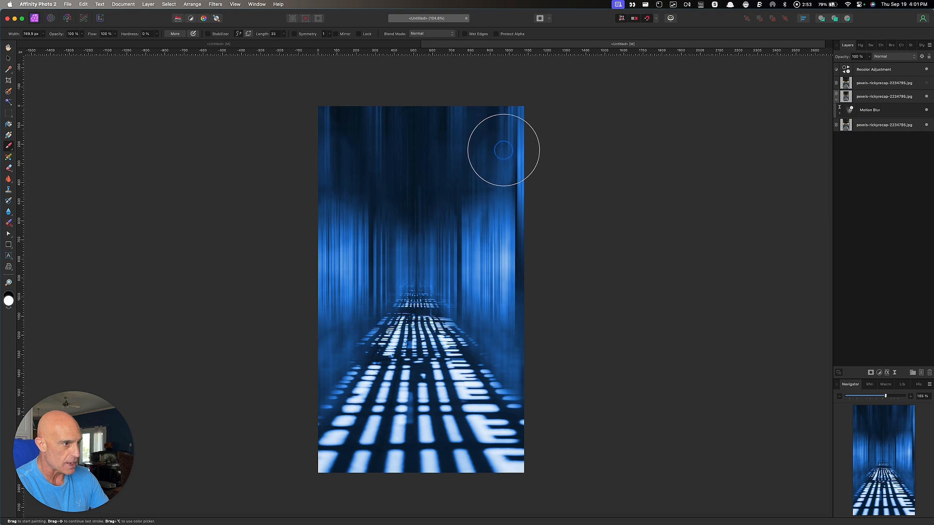
pyautogui.moveTo(512, 232)
pyautogui.mouseDown()
pyautogui.moveTo(483, 253)
pyautogui.moveTo(406, 275)
pyautogui.moveTo(346, 269)
pyautogui.moveTo(337, 211)
pyautogui.mouseUp()
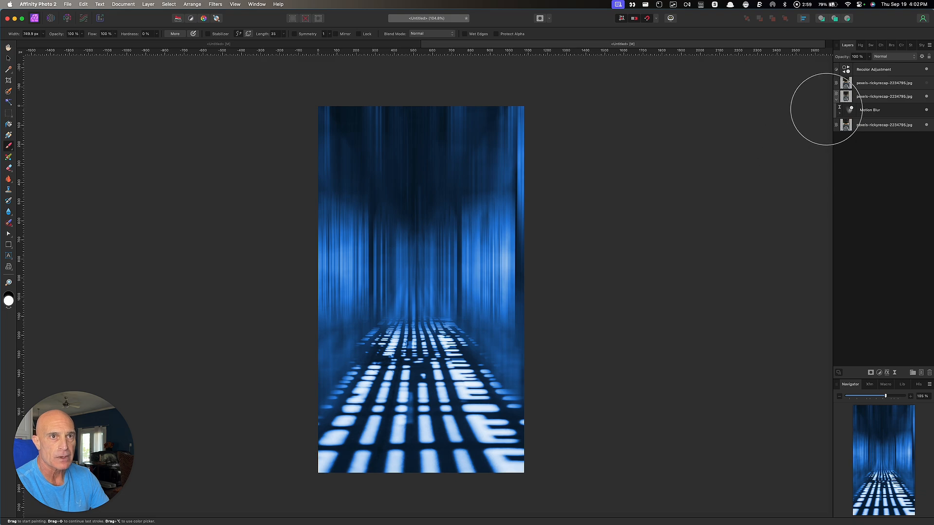
# Collapse the blurred layer, then show and select the sharp top photo copy
pyautogui.click(837, 101)
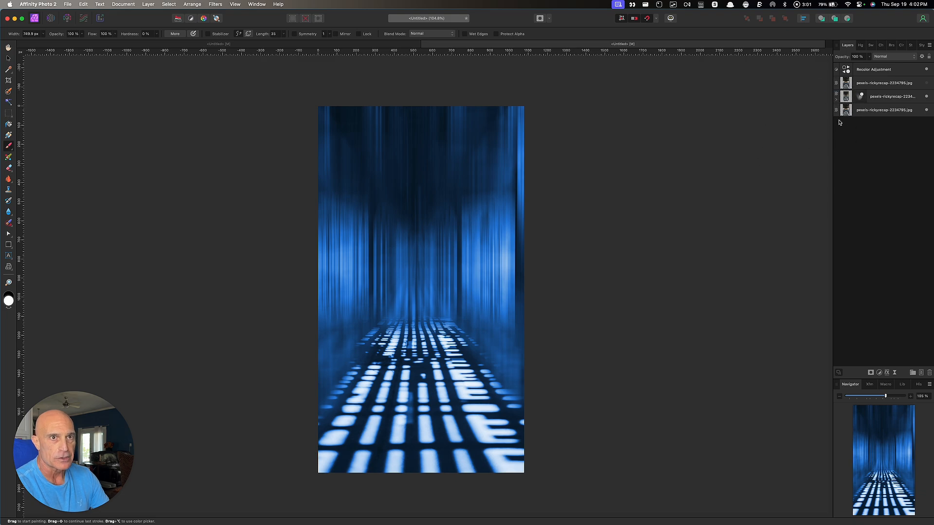
pyautogui.click(927, 84)
pyautogui.click(901, 86)
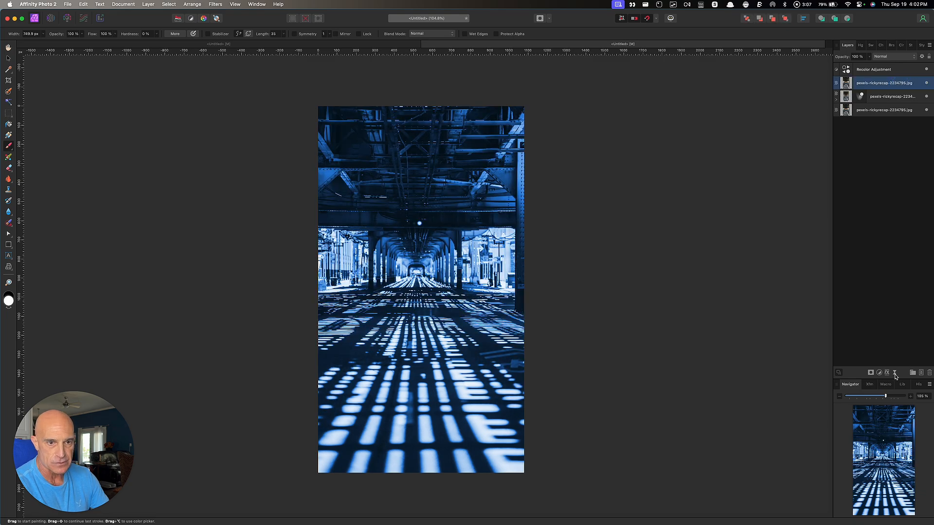
# Add a Motion Blur live filter at 270° and 100 px radius with Preserve Alpha on
pyautogui.click(887, 372)
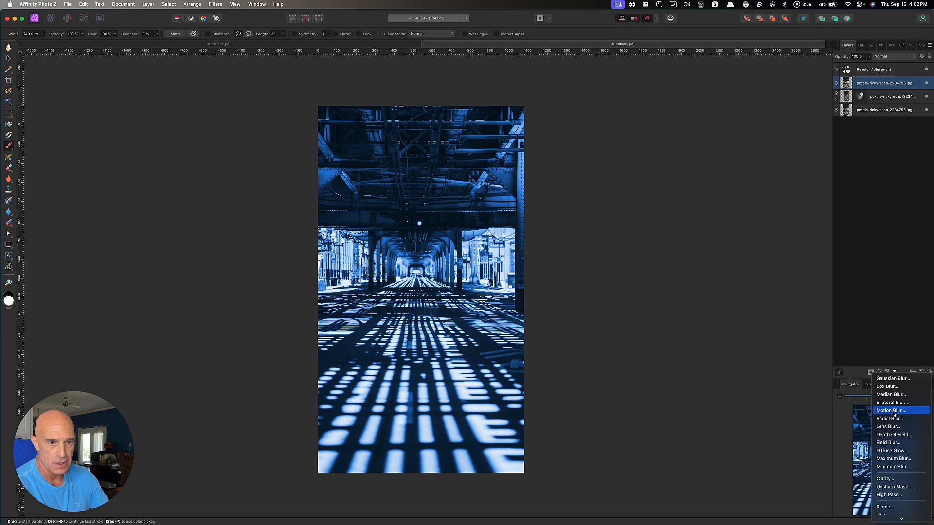
pyautogui.click(900, 413)
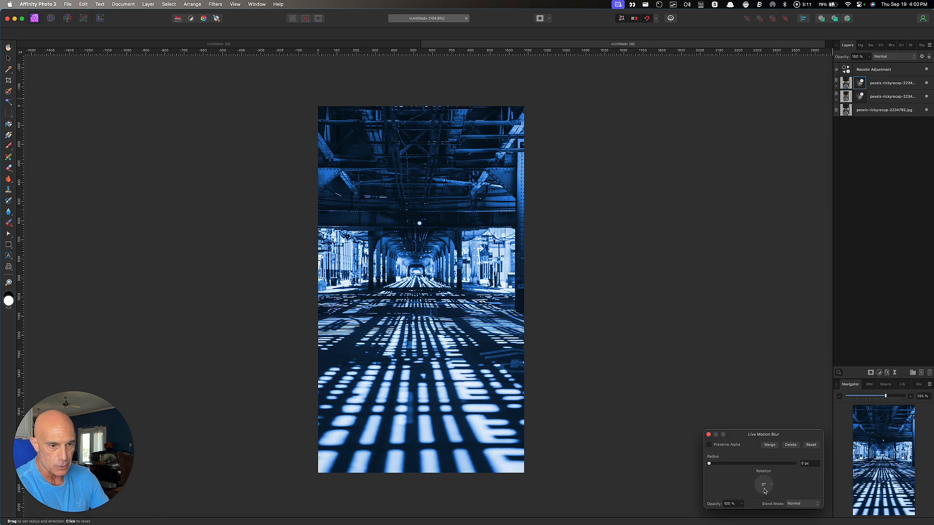
pyautogui.moveTo(771, 488); pyautogui.dragTo(765, 496)
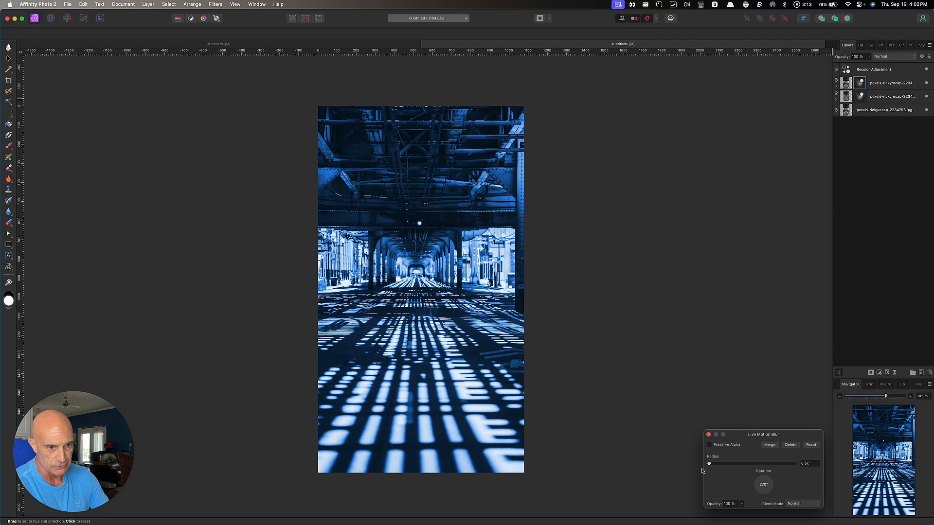
pyautogui.moveTo(710, 465); pyautogui.dragTo(835, 466)
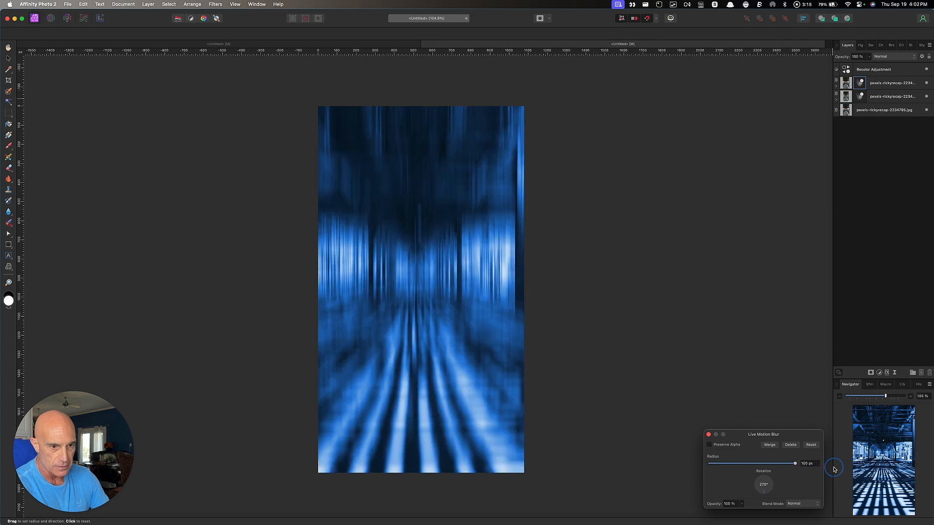
pyautogui.click(710, 445)
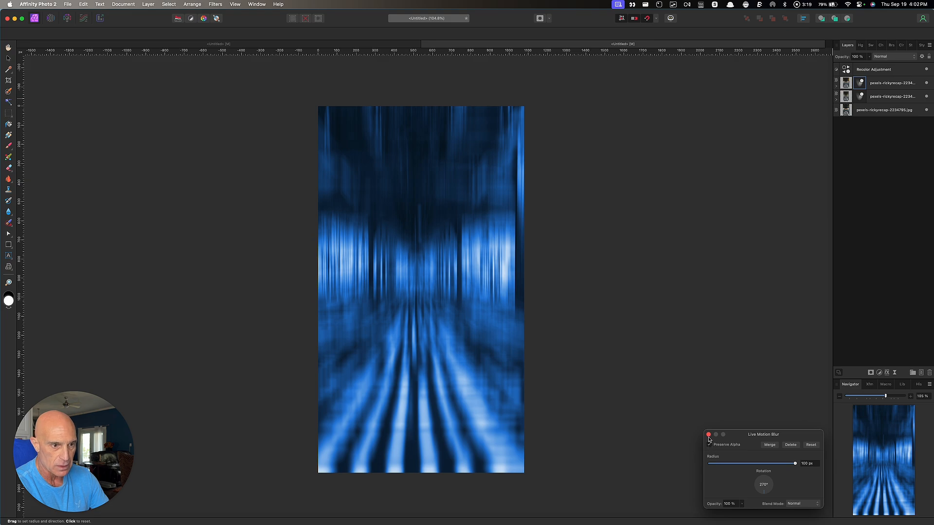
# Set the motion-blurred top copy's blend mode to Add
pyautogui.click(708, 436)
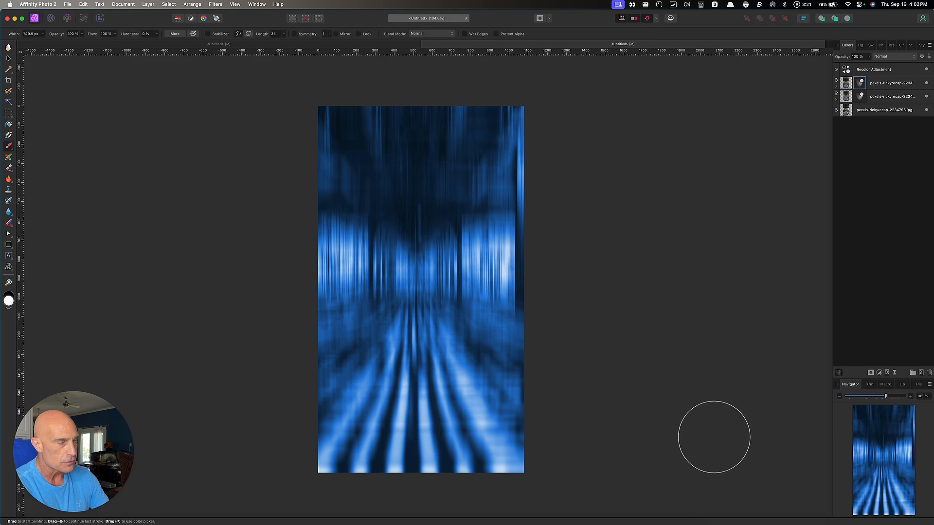
pyautogui.click(888, 87)
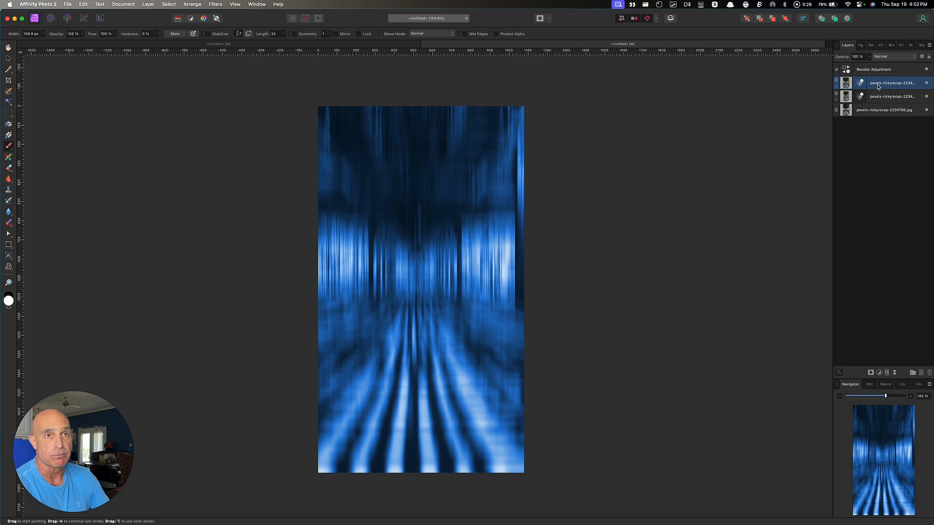
pyautogui.click(884, 58)
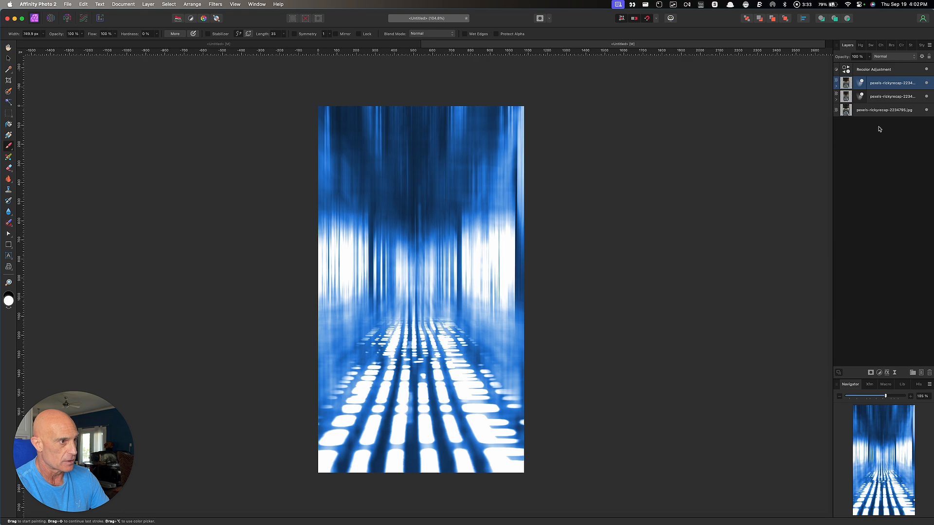
pyautogui.click(880, 129)
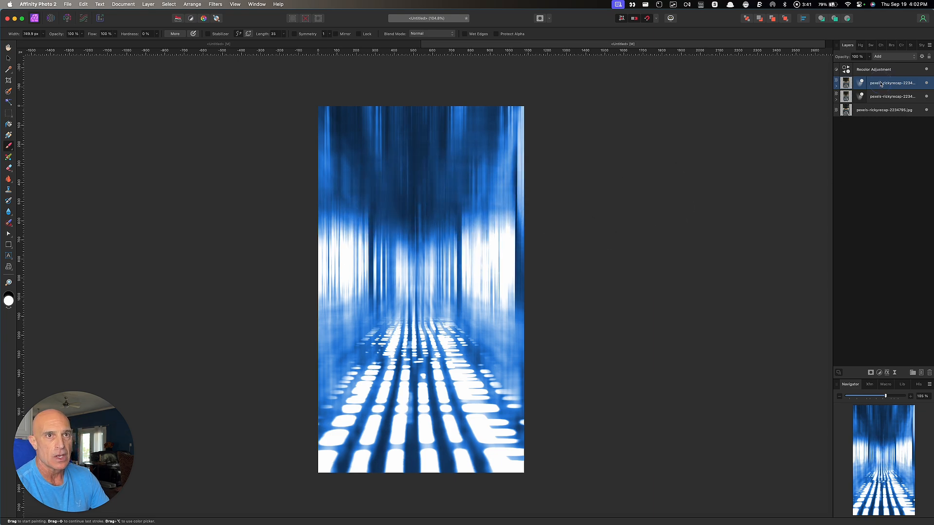
# Apply Filters > Detect > Detect Vertical Edges to the blurred top copy
pyautogui.click(212, 6)
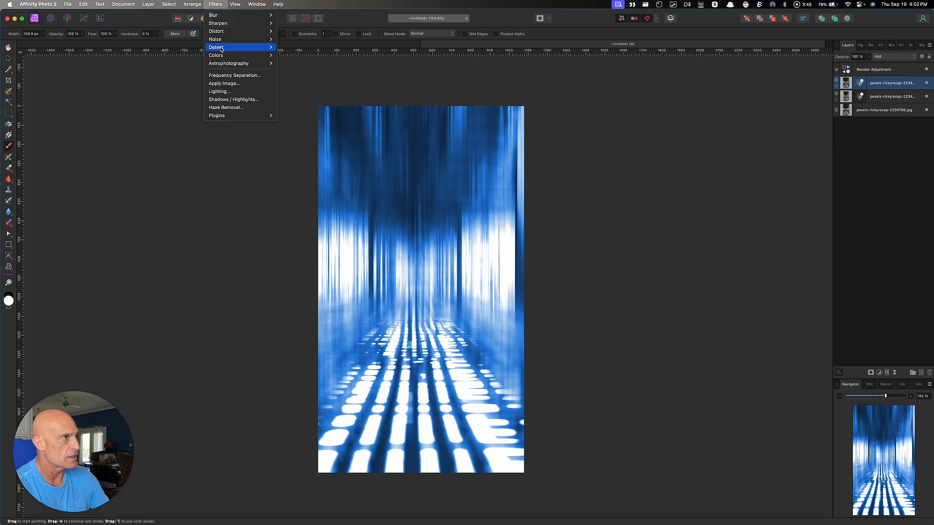
pyautogui.click(301, 65)
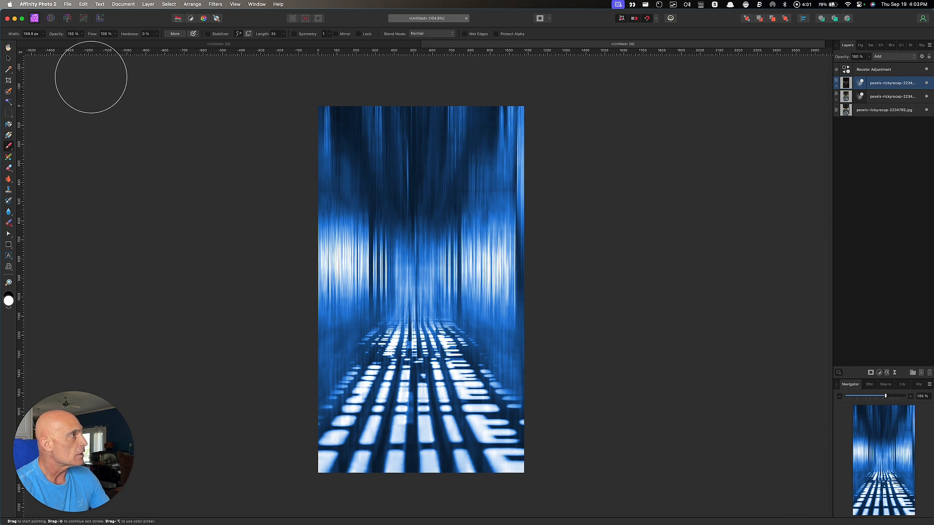
pyautogui.click(66, 5)
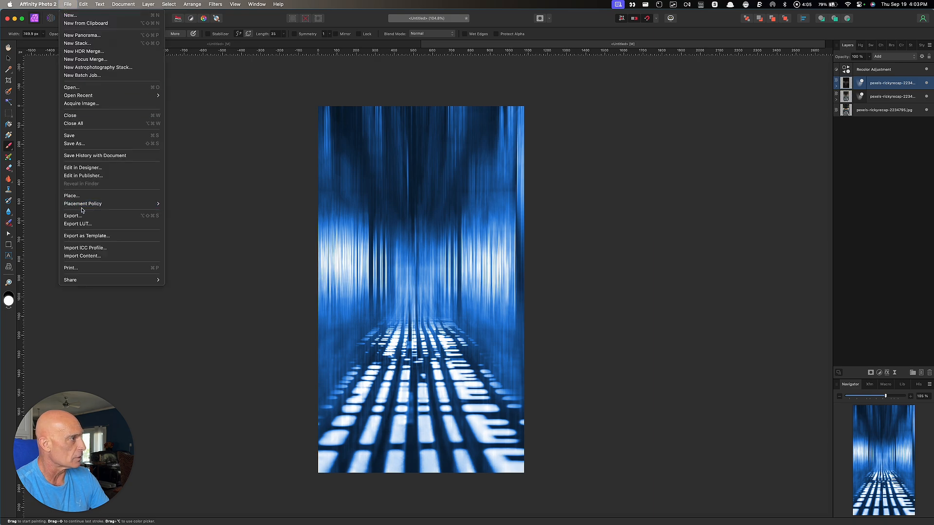
# Place Hooded_Figure.png, sized so the figure stands in the corridor's centre
pyautogui.press('Escape')
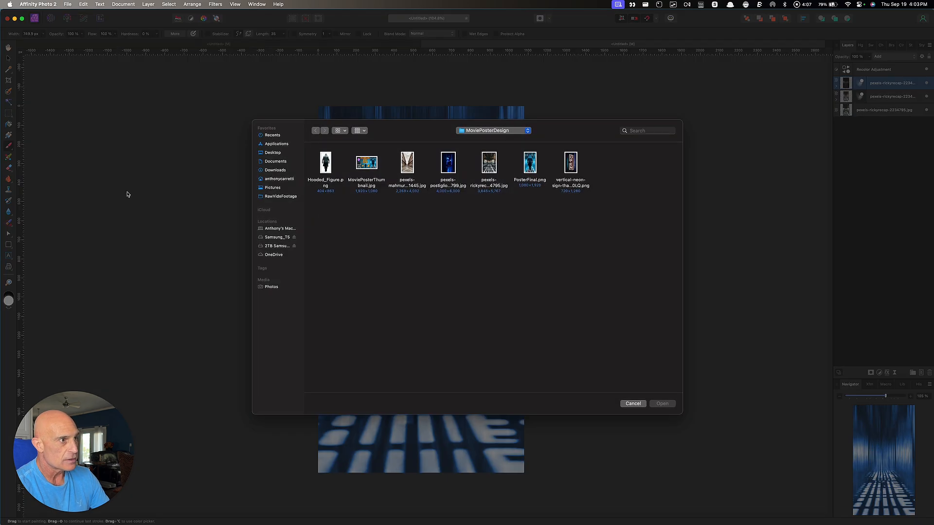
pyautogui.click(325, 169)
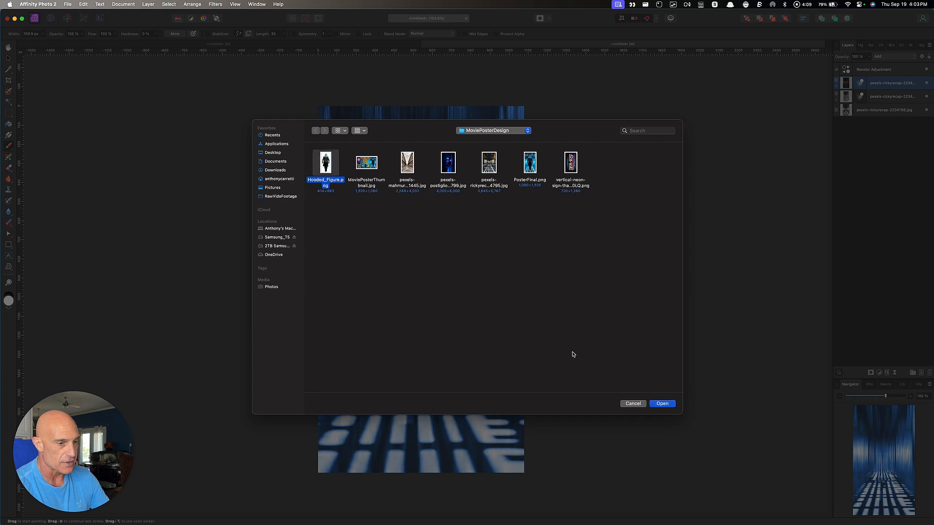
pyautogui.click(662, 404)
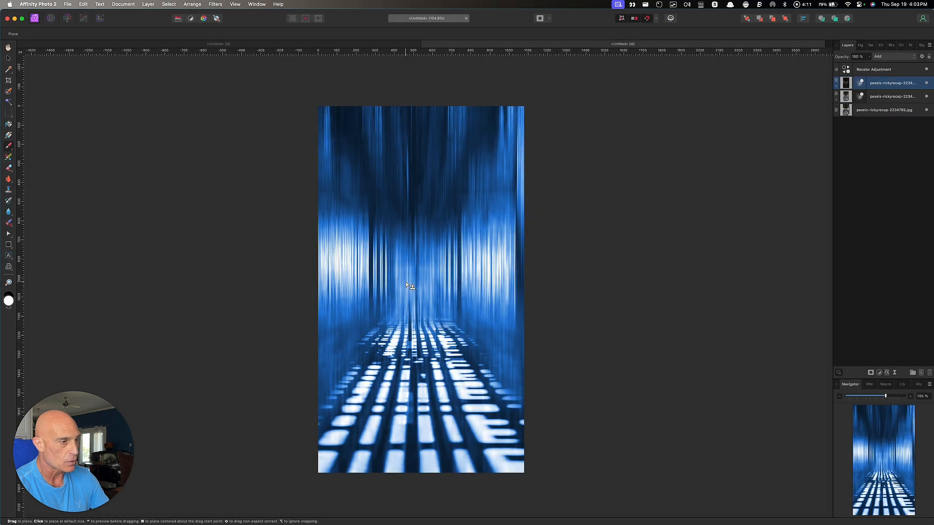
pyautogui.moveTo(358, 175); pyautogui.dragTo(488, 430)
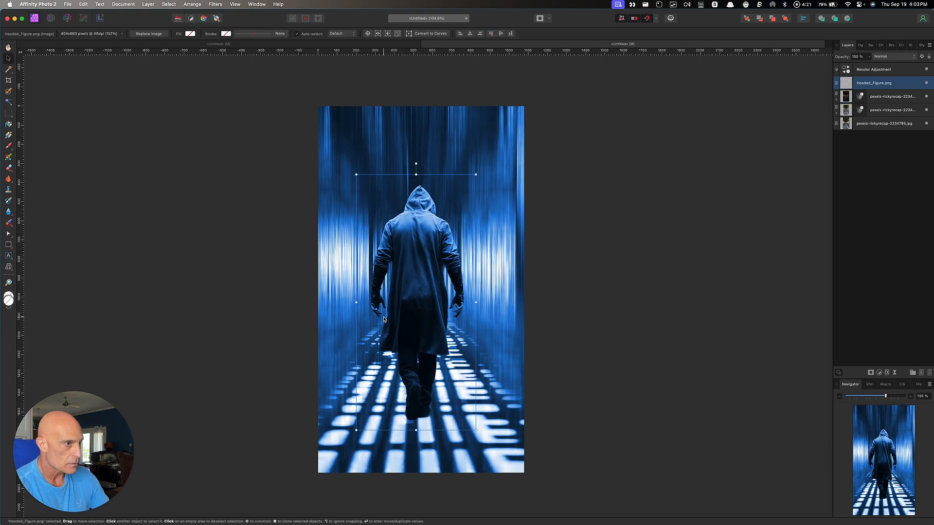
# Centre the hooded figure in the corridor and stack its layer above the Recolor Adjustment
pyautogui.moveTo(410, 317); pyautogui.dragTo(409, 319)
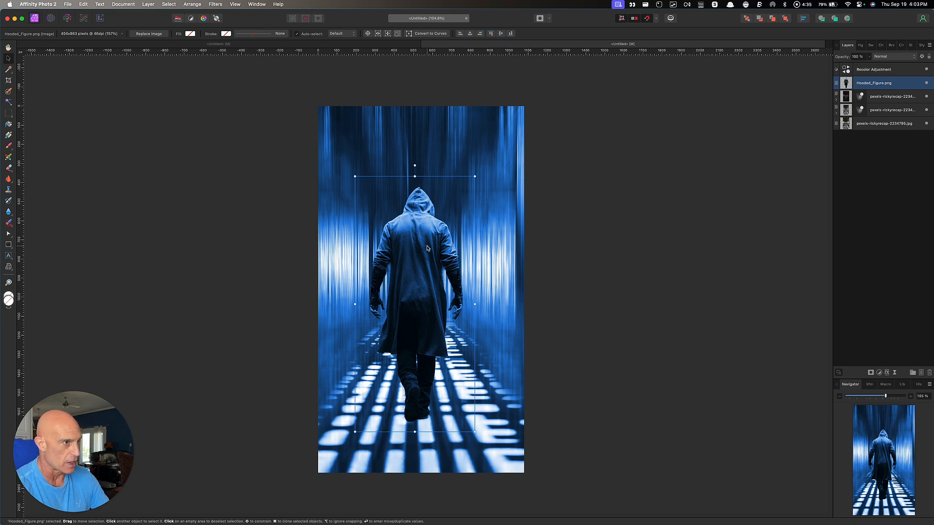
pyautogui.moveTo(423, 251); pyautogui.dragTo(424, 245)
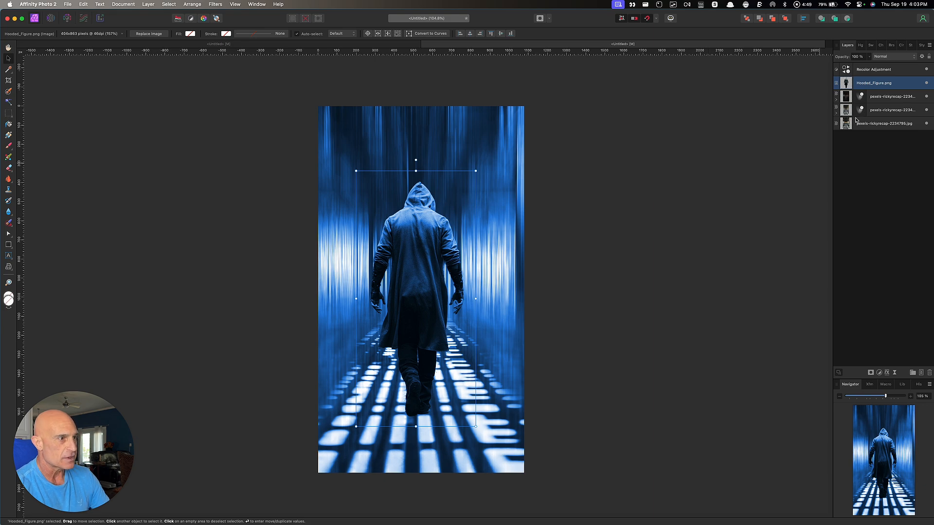
pyautogui.moveTo(880, 85); pyautogui.dragTo(881, 67)
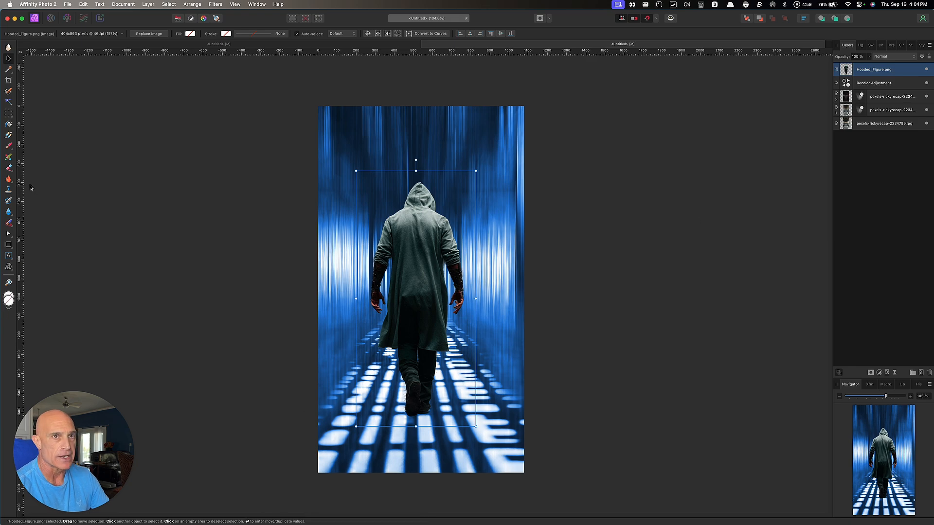
pyautogui.click(8, 114)
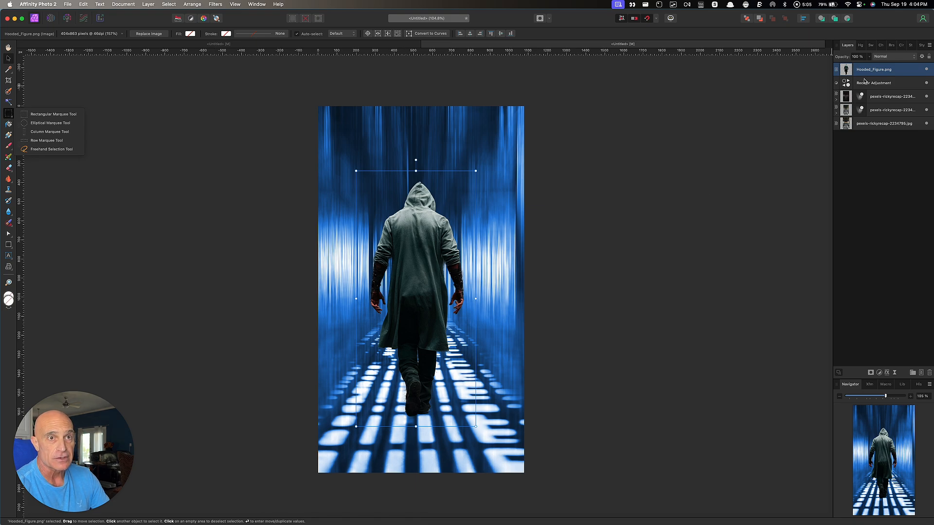
pyautogui.rightClick(885, 69)
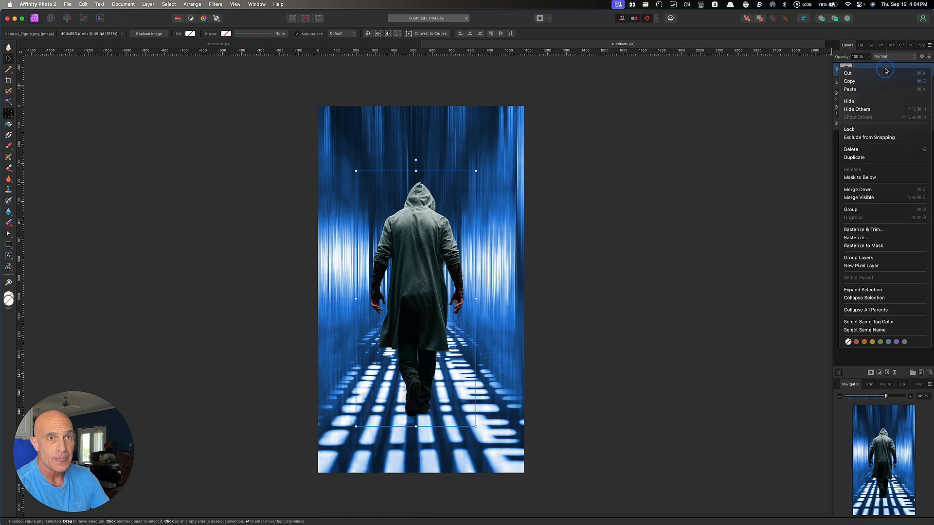
# Rasterise and trim the figure layer, then select a thin strip at its boots
pyautogui.click(869, 231)
pyautogui.press('m')
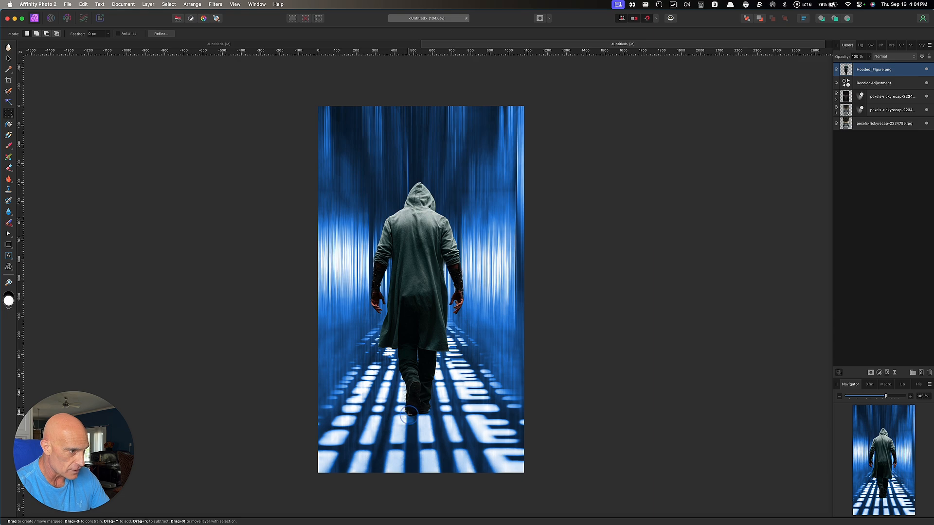
pyautogui.moveTo(404, 412); pyautogui.dragTo(431, 419)
# Copy the boot strip, paste it as a new top layer, and clear the selection
pyautogui.press('super+c')
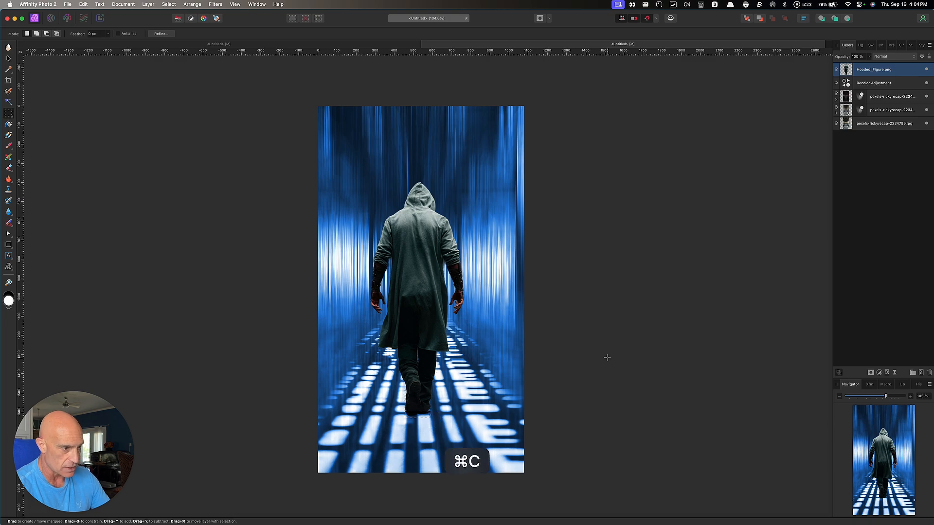
pyautogui.press('super+v')
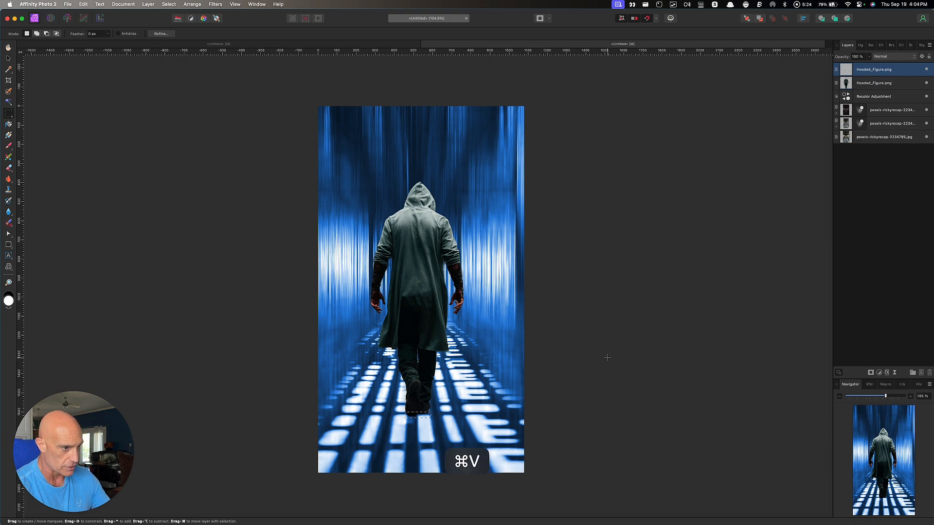
pyautogui.press('super+d')
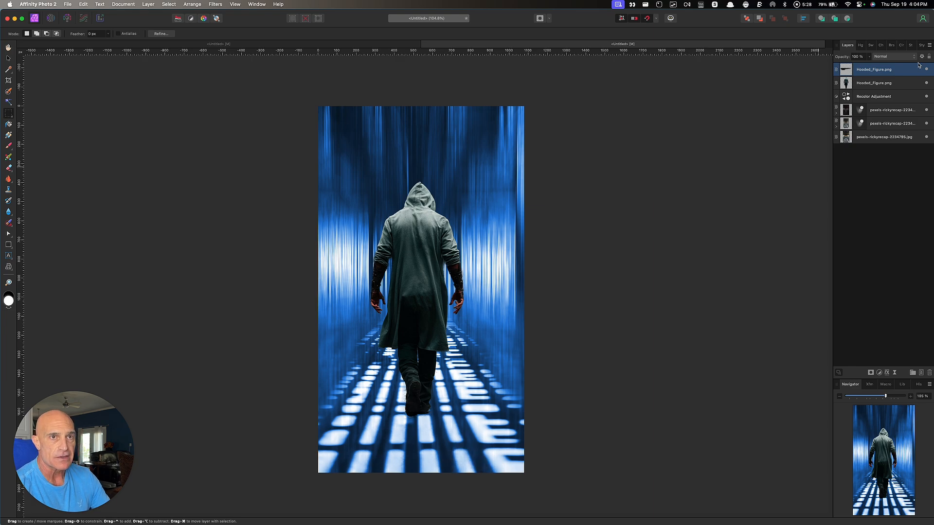
pyautogui.click(903, 73)
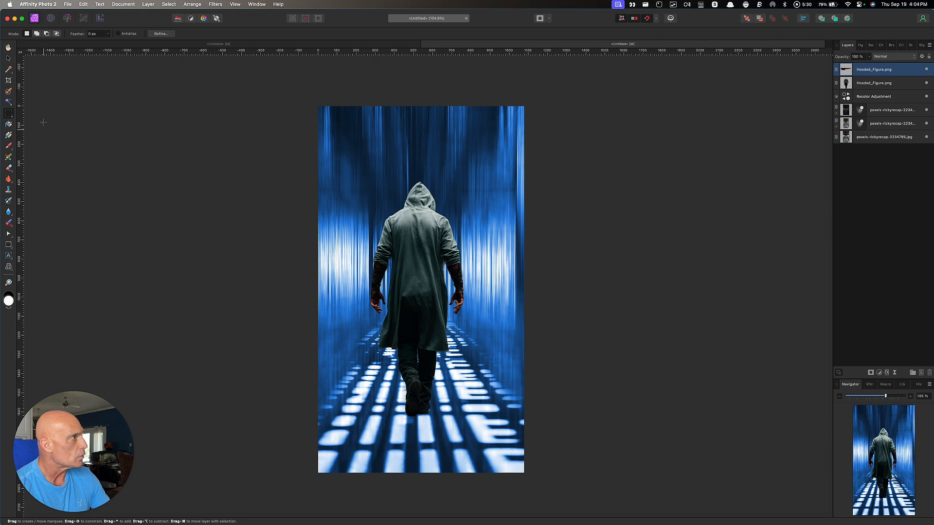
# Stretch the pasted boot strip downward to 85 px tall
pyautogui.click(8, 59)
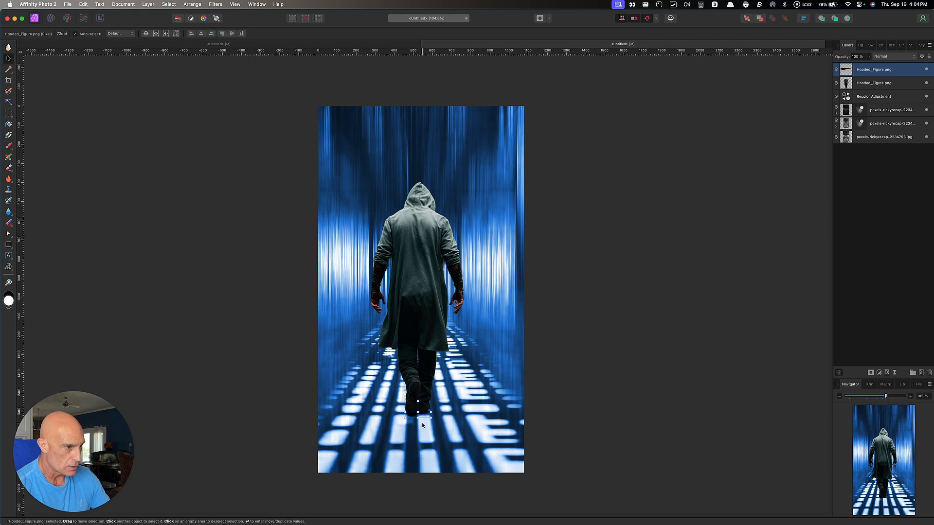
pyautogui.moveTo(418, 417); pyautogui.dragTo(417, 441)
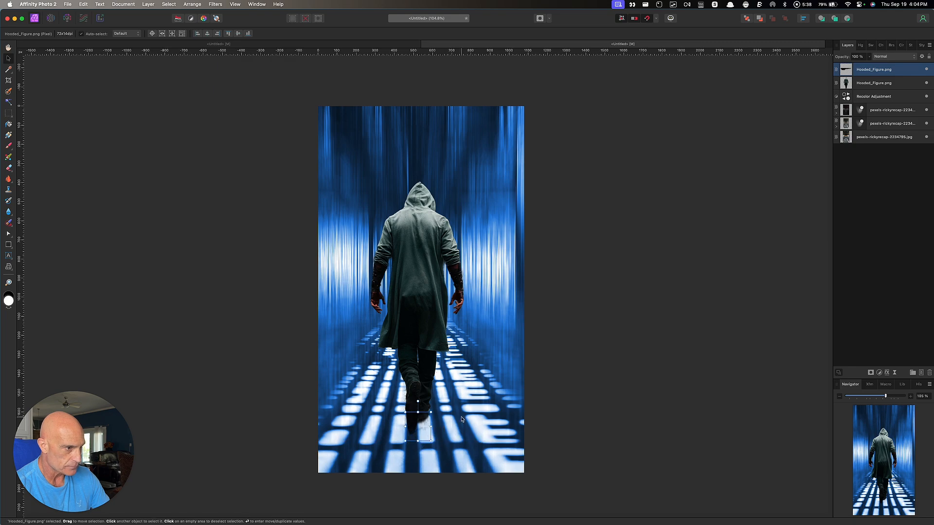
pyautogui.click(884, 73)
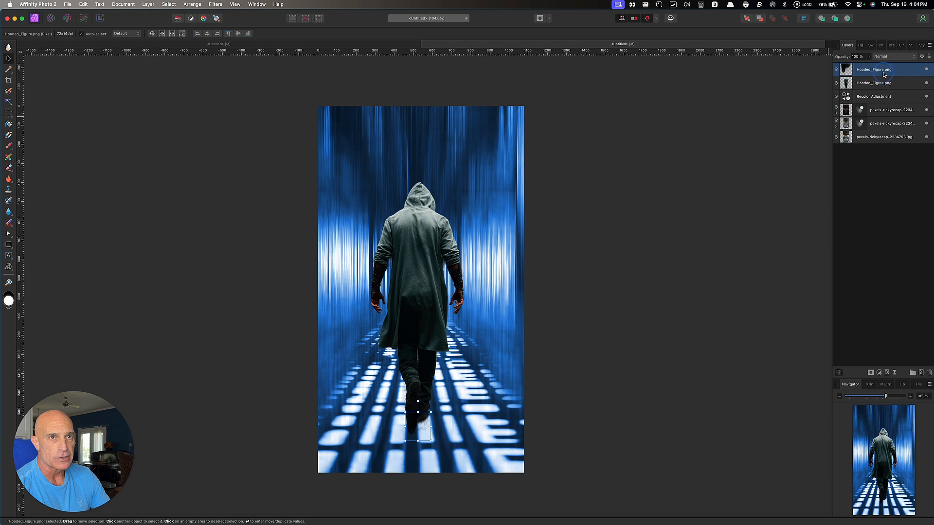
# Add an inverted mask to the strip and draw a gradient fading out the feet
pyautogui.keyDown('alt'); pyautogui.click(872, 373); pyautogui.keyUp('alt')
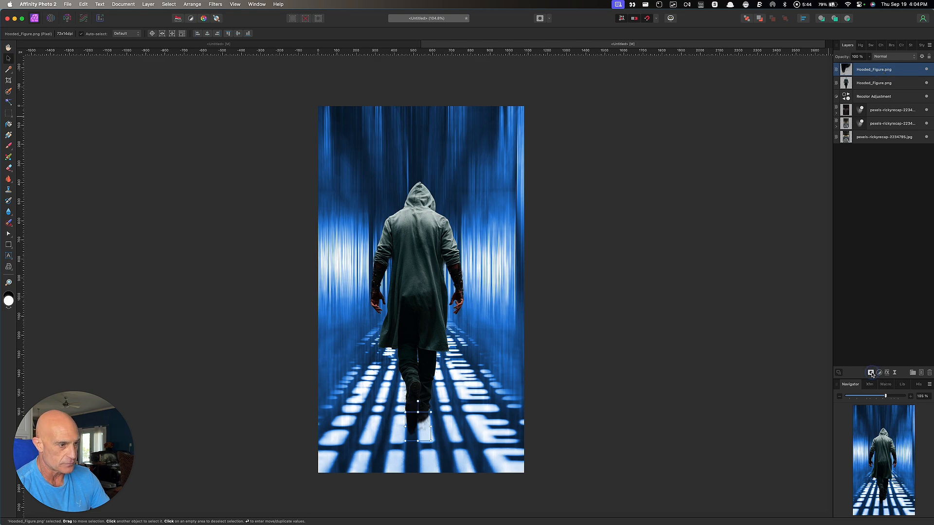
pyautogui.press('super+i')
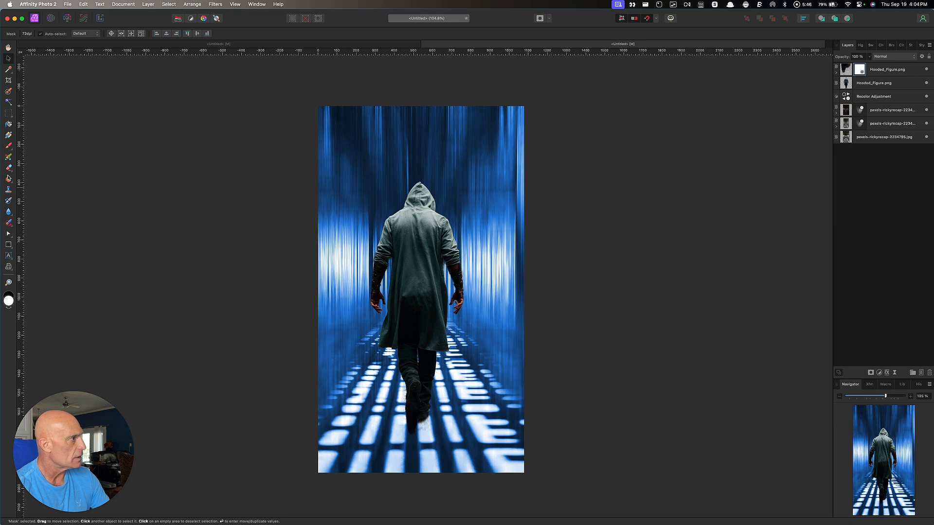
pyautogui.click(8, 135)
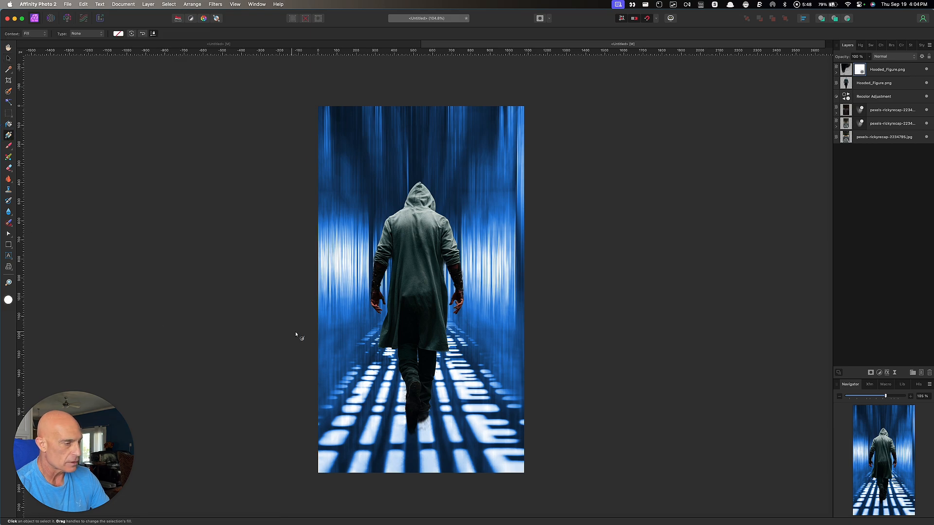
pyautogui.moveTo(418, 402); pyautogui.dragTo(417, 437)
pyautogui.moveTo(418, 401); pyautogui.dragTo(417, 412)
pyautogui.click(265, 405)
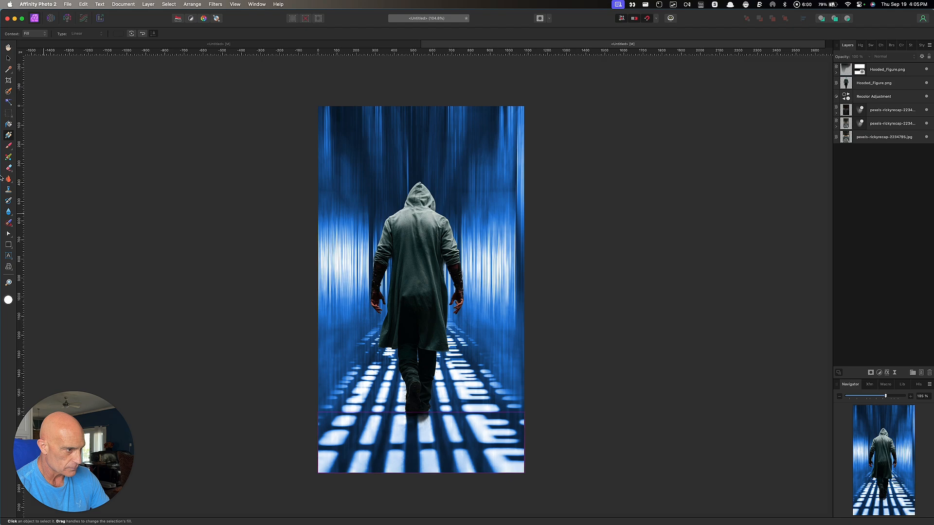
pyautogui.click(8, 58)
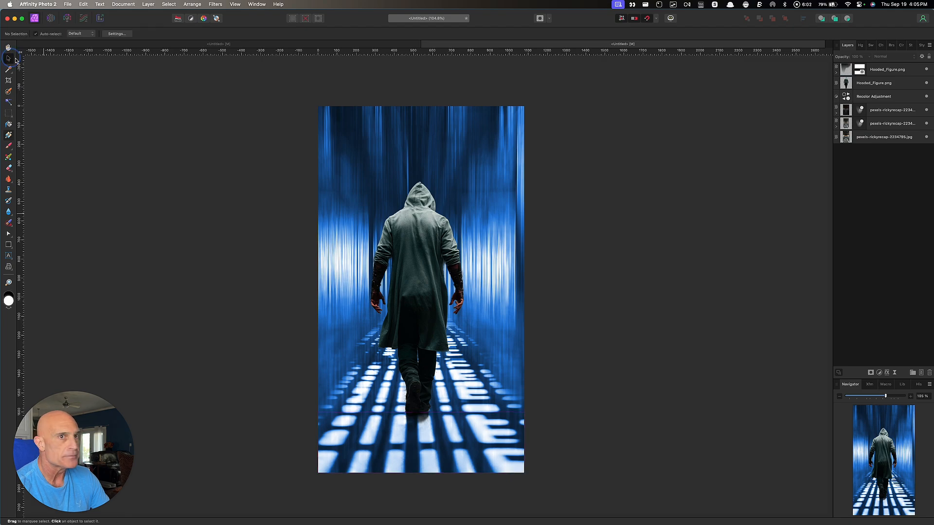
# Move the unmasked Hooded_Figure.png to the top, then place Recolor Adjustment above it
pyautogui.click(887, 85)
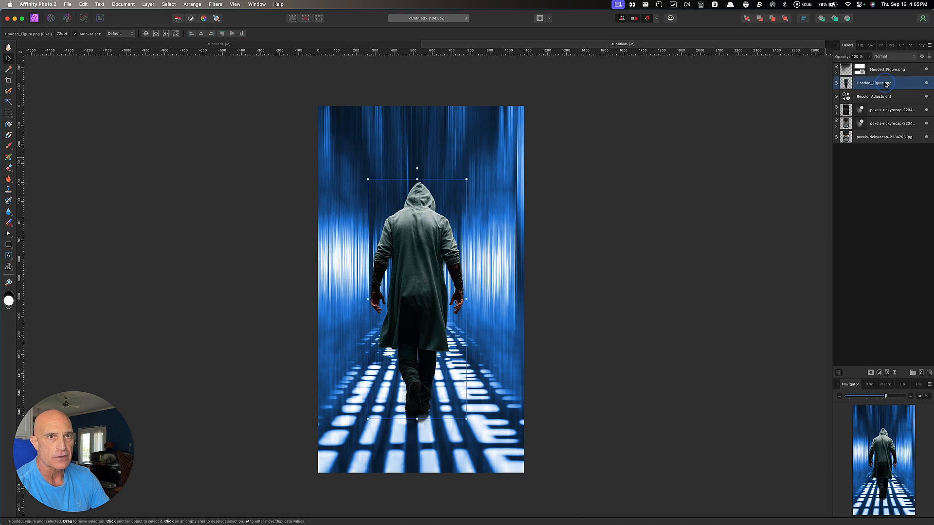
pyautogui.moveTo(886, 84); pyautogui.dragTo(887, 69)
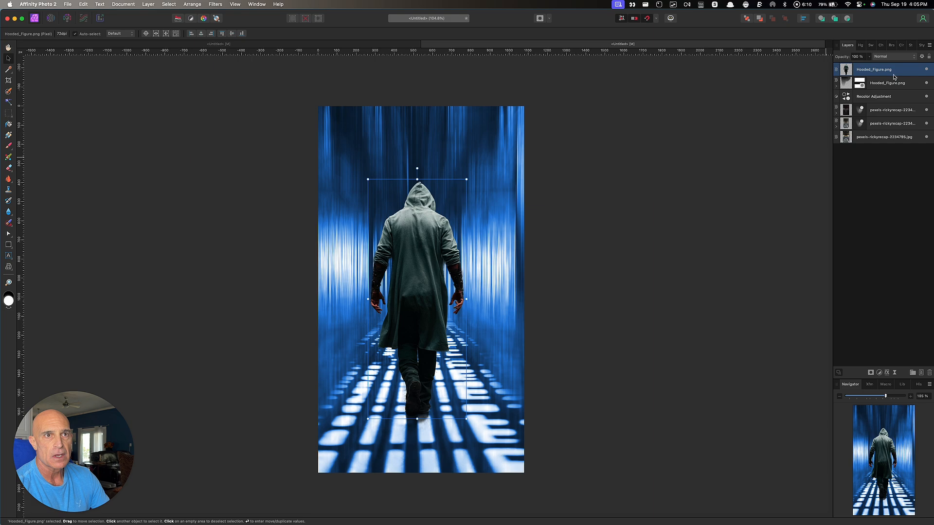
pyautogui.moveTo(878, 101); pyautogui.dragTo(876, 65)
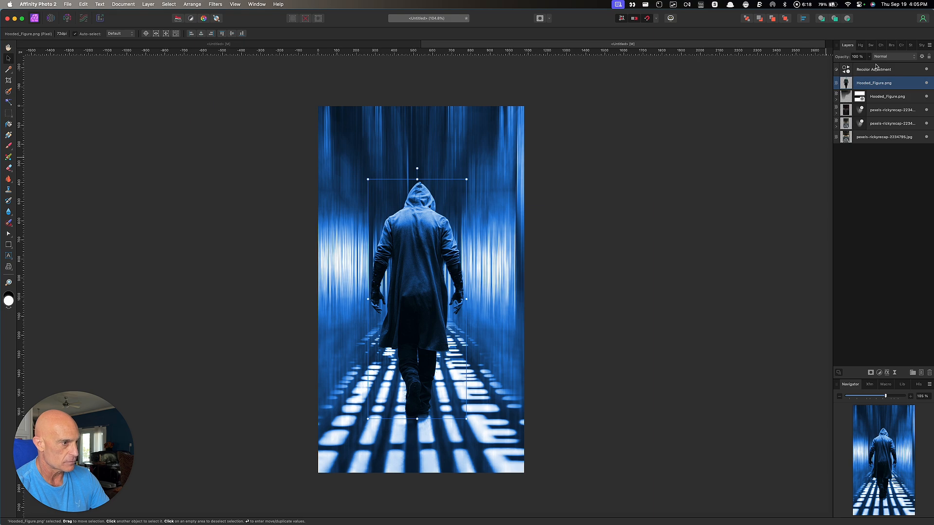
pyautogui.click(635, 298)
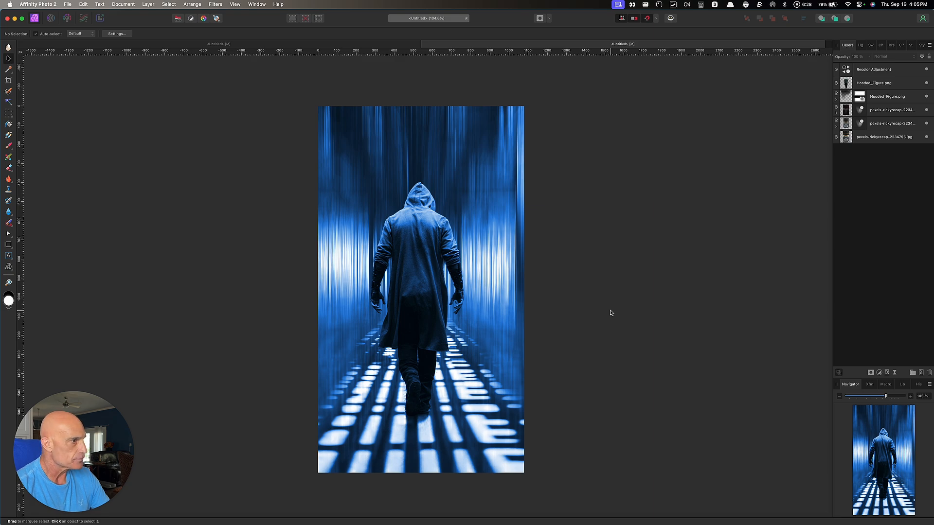
# Create white artistic text reading 'INCUBUS' and position it across the poster's top
pyautogui.click(8, 255)
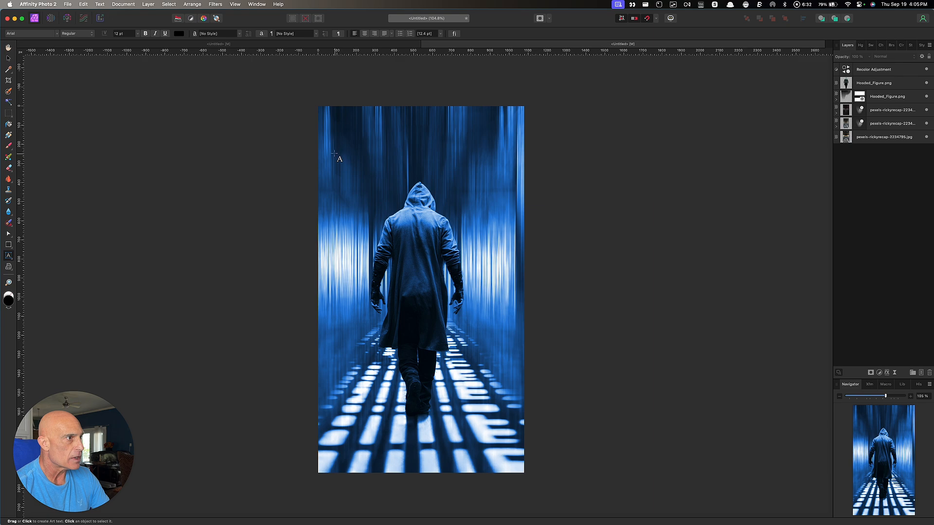
pyautogui.moveTo(334, 151); pyautogui.dragTo(340, 177)
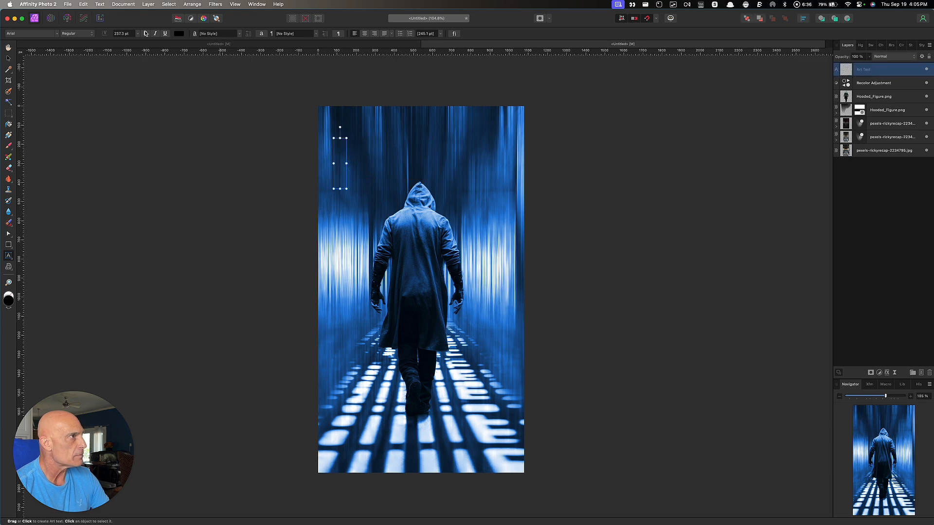
pyautogui.click(181, 34)
pyautogui.click(205, 120)
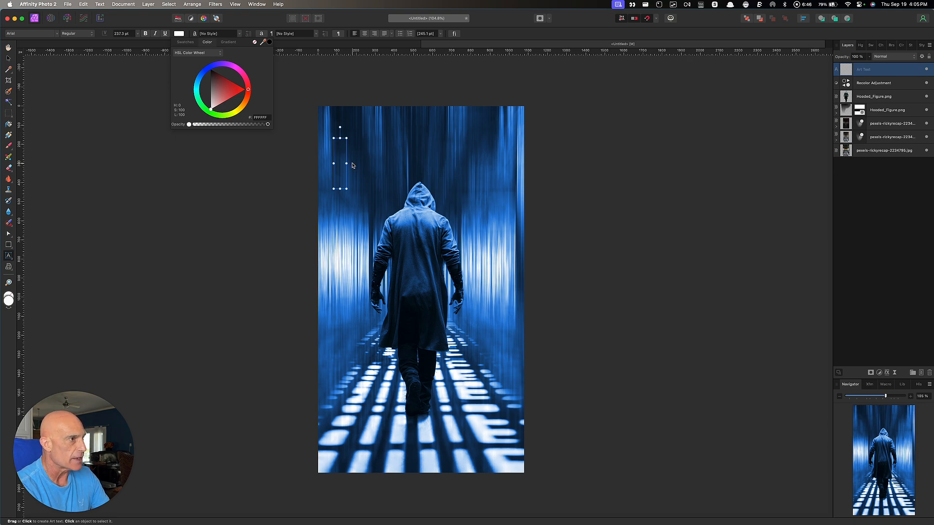
pyautogui.write('INCUBUS')
pyautogui.press('Escape')
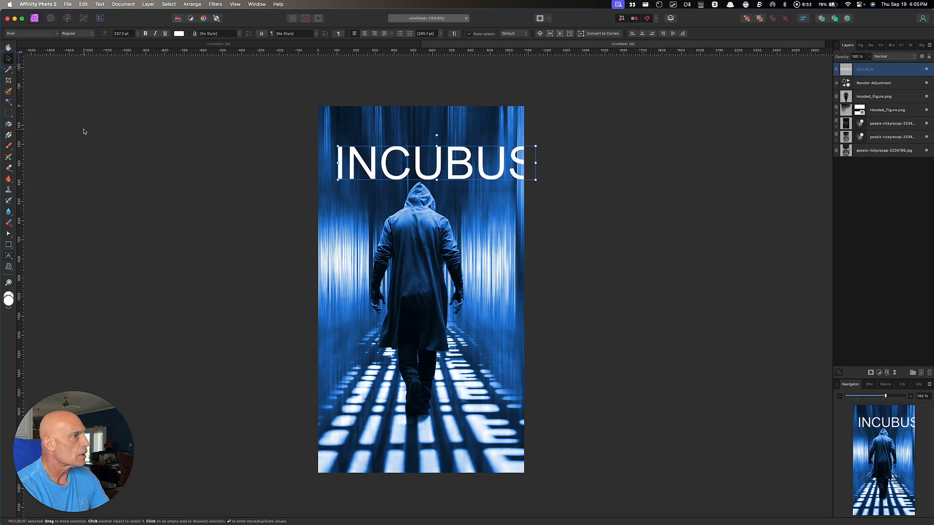
pyautogui.moveTo(435, 179); pyautogui.dragTo(423, 184)
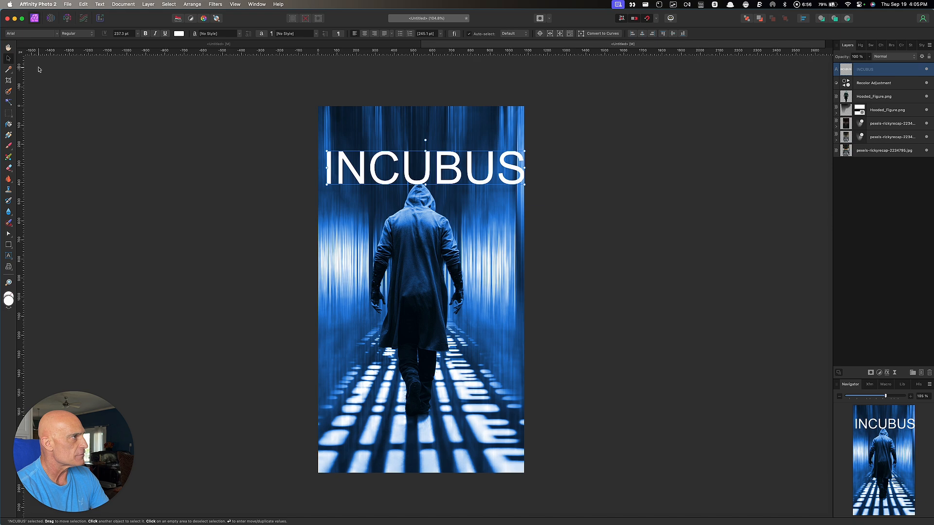
# Change the INCUBUS title's font to Cinzel
pyautogui.click(36, 35)
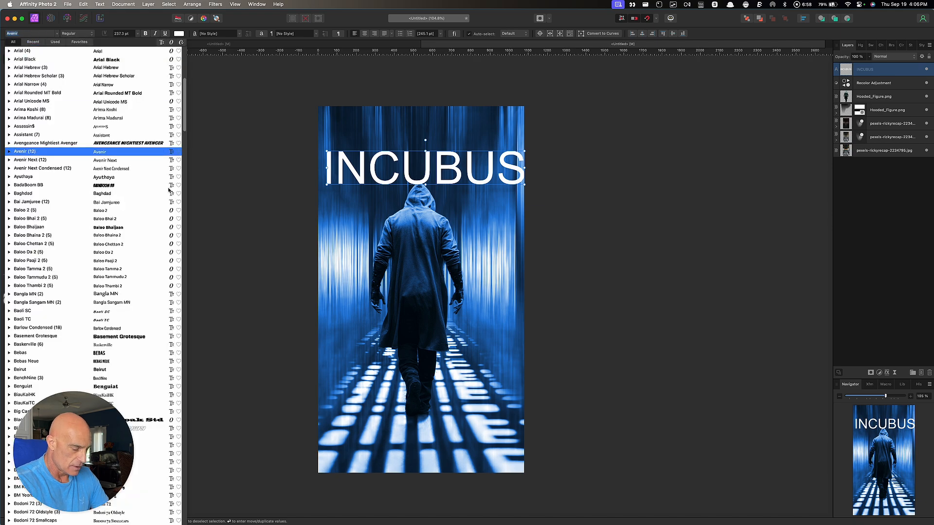
pyautogui.write('c')
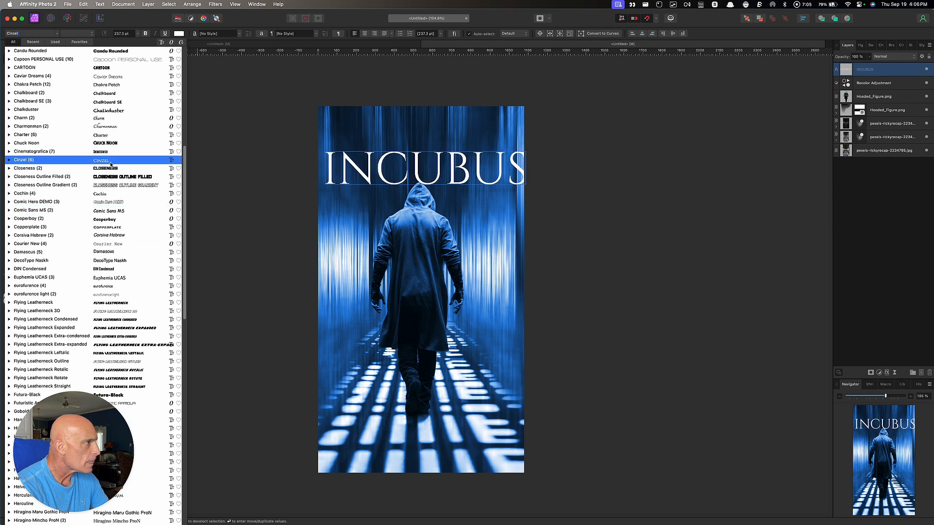
pyautogui.click(111, 163)
# Shrink the title to 226.8 pt and centre it horizontally on the poster
pyautogui.click(417, 177)
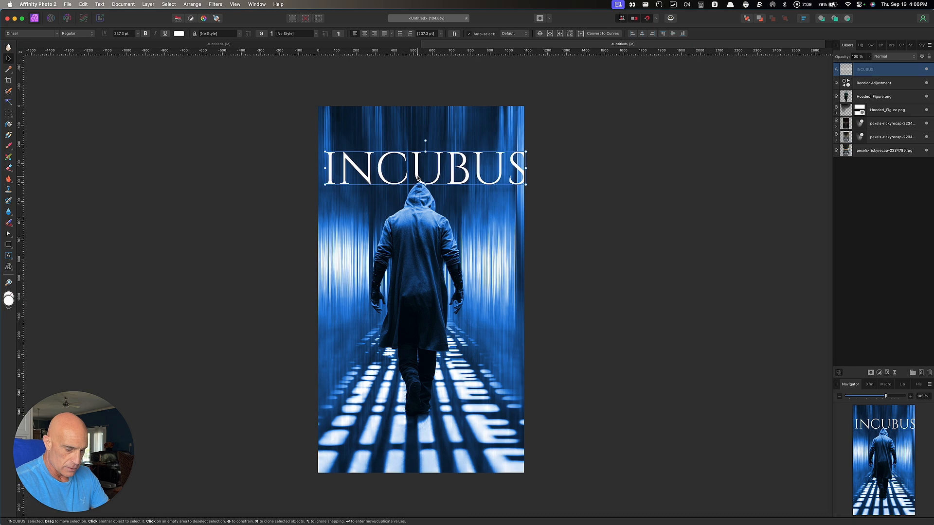
pyautogui.press('Left')
pyautogui.press('Left')
pyautogui.press('Left')
pyautogui.press('Left')
pyautogui.press('Left')
pyautogui.press('Left')
pyautogui.press('Left')
pyautogui.press('Left')
pyautogui.press('Left')
pyautogui.press('Left')
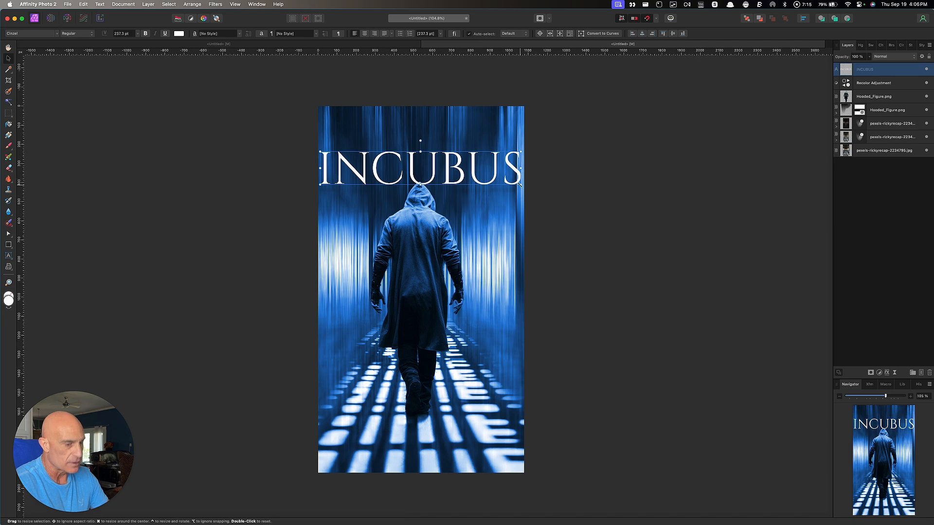
pyautogui.moveTo(519, 184); pyautogui.dragTo(512, 184)
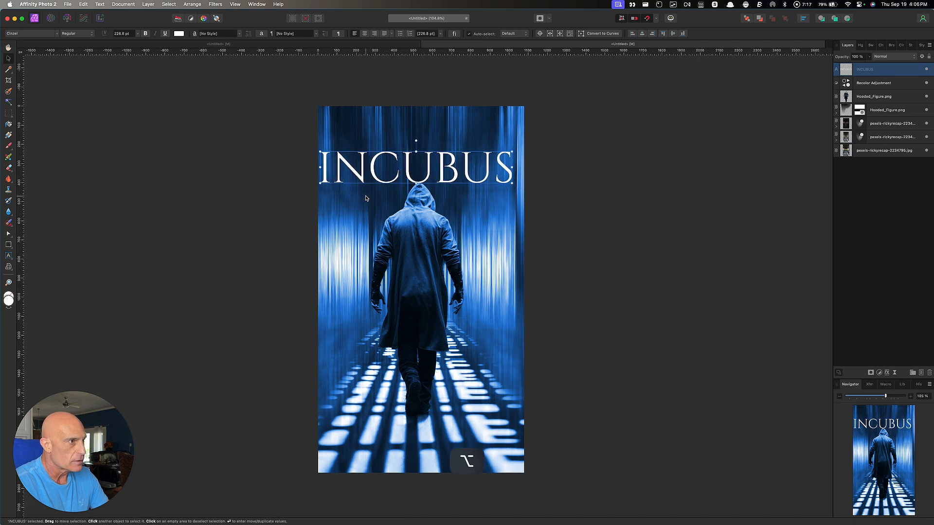
pyautogui.moveTo(385, 182); pyautogui.dragTo(391, 177)
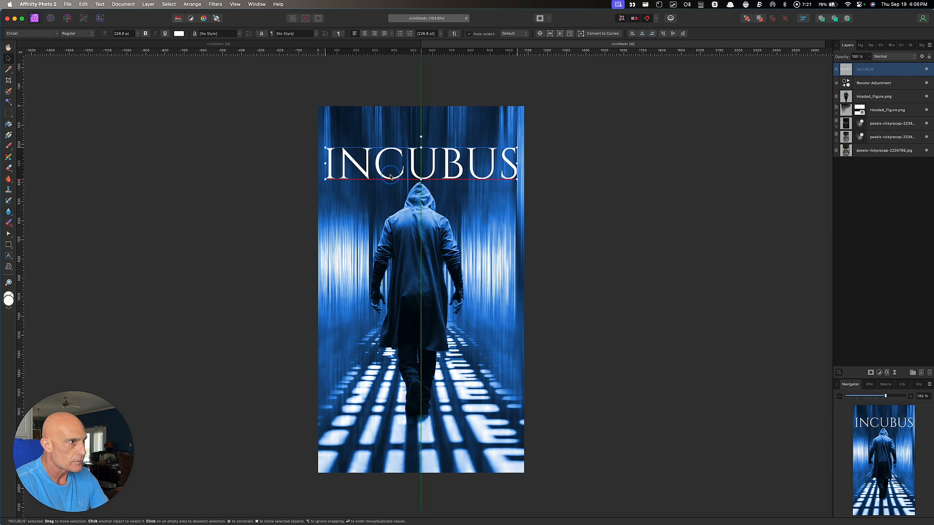
pyautogui.moveTo(391, 177); pyautogui.dragTo(391, 177)
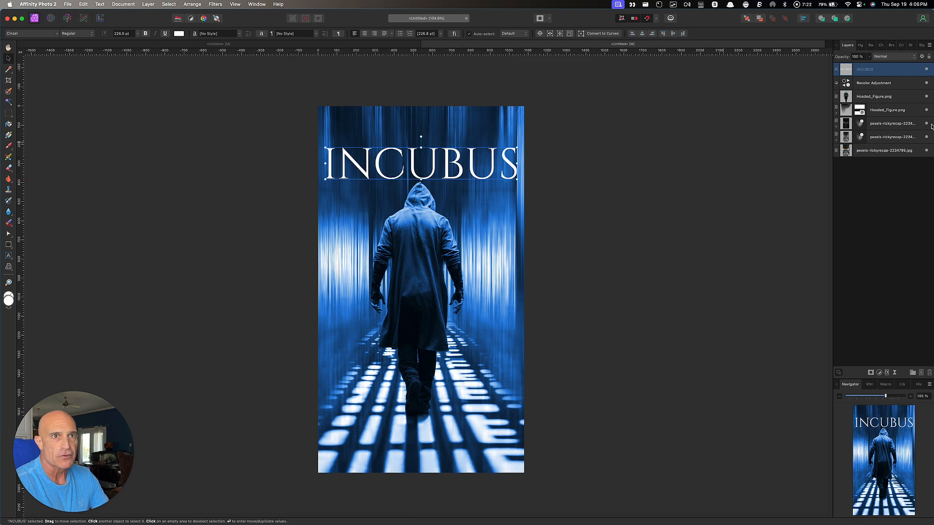
# Raise both hooded-figure layers a little higher on the poster
pyautogui.click(888, 98)
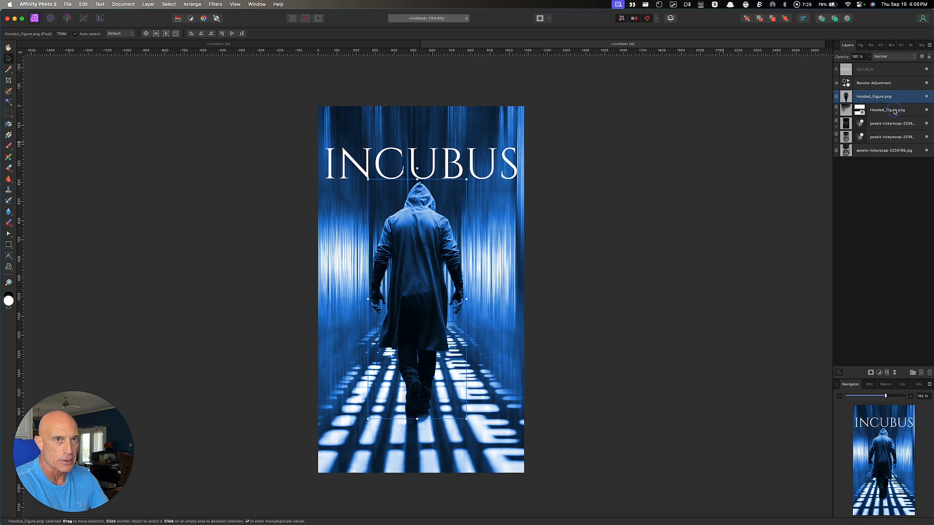
pyautogui.keyDown('shift'); pyautogui.click(894, 111); pyautogui.keyUp('shift')
pyautogui.moveTo(420, 255); pyautogui.dragTo(419, 241)
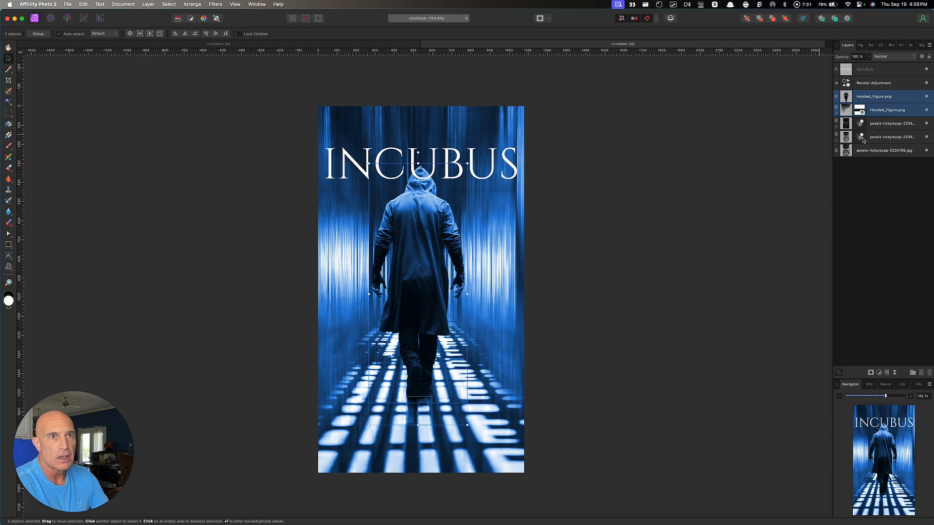
# Place the INCUBUS layer between the two figure layers and duplicate it
pyautogui.click(867, 72)
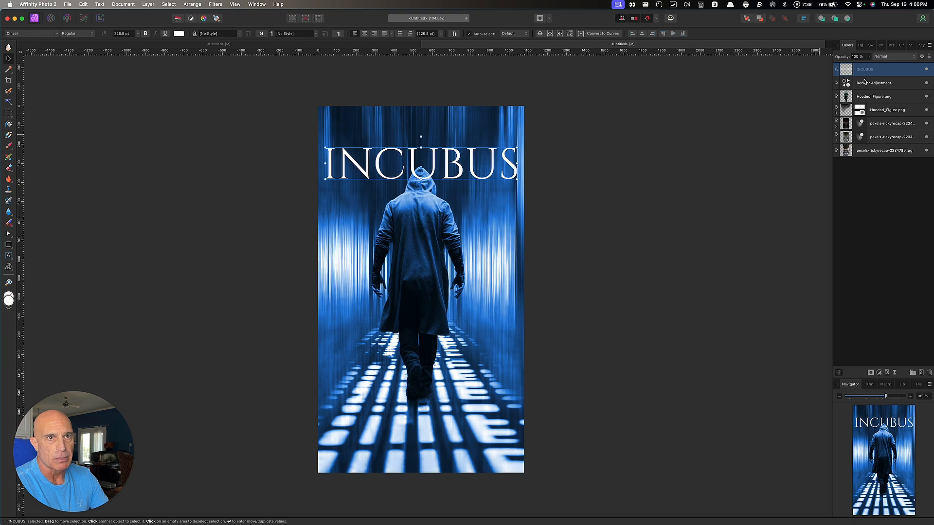
pyautogui.moveTo(868, 69); pyautogui.dragTo(876, 105)
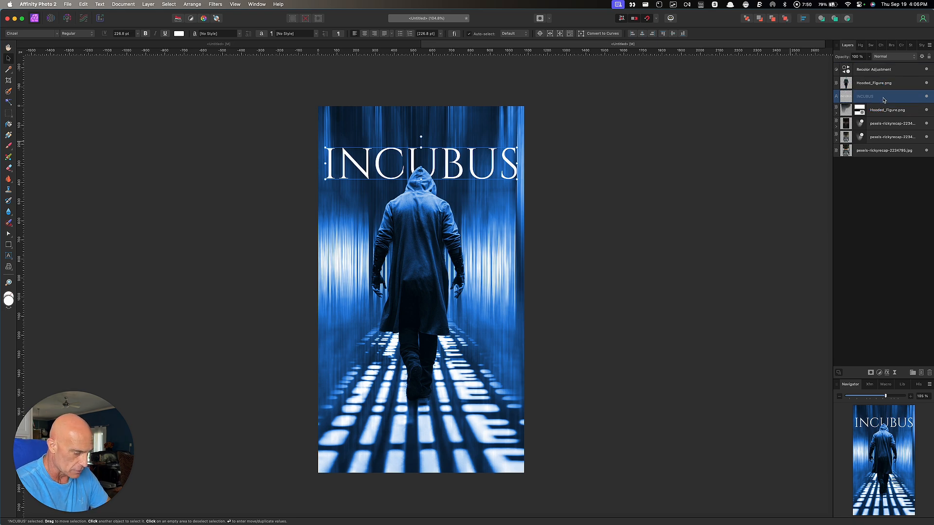
pyautogui.press('super+j')
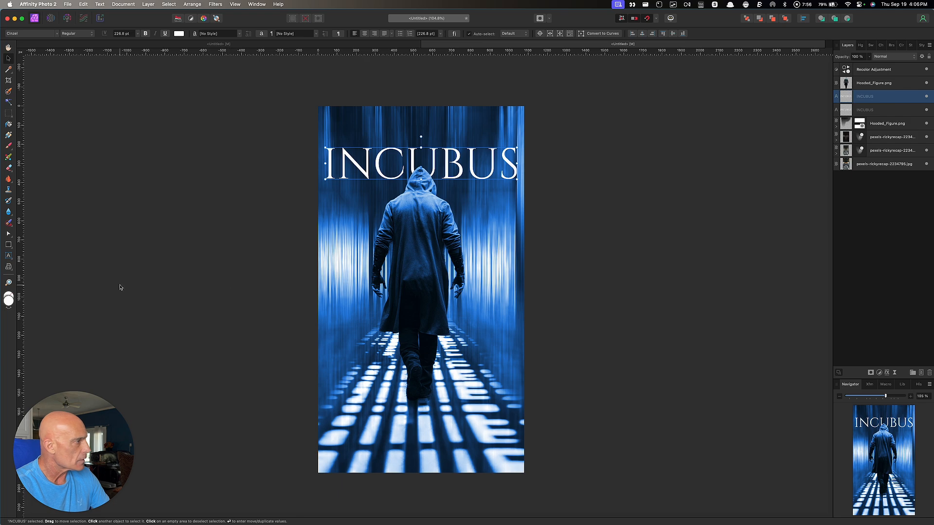
# Mesh-warp the duplicate INCUBUS title's top edge into an upward arch, comparing with the original
pyautogui.click(9, 267)
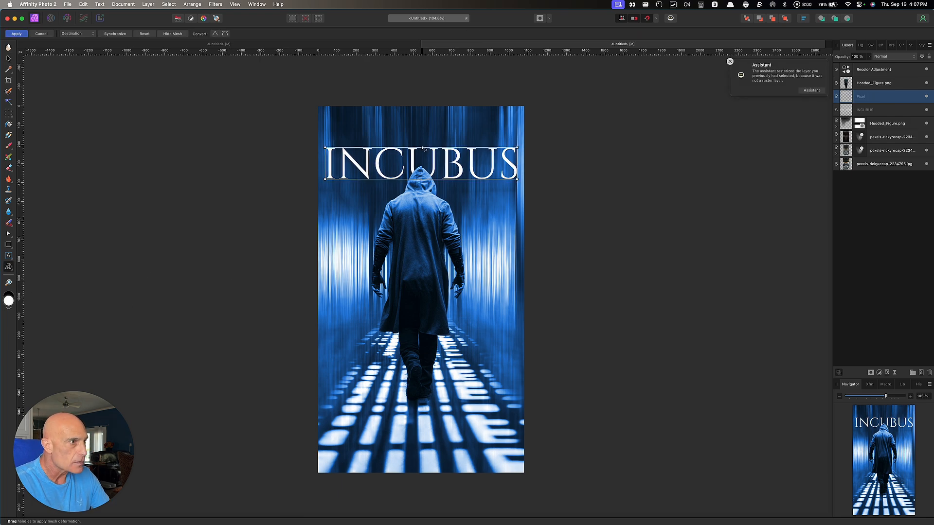
pyautogui.moveTo(420, 148); pyautogui.dragTo(422, 127)
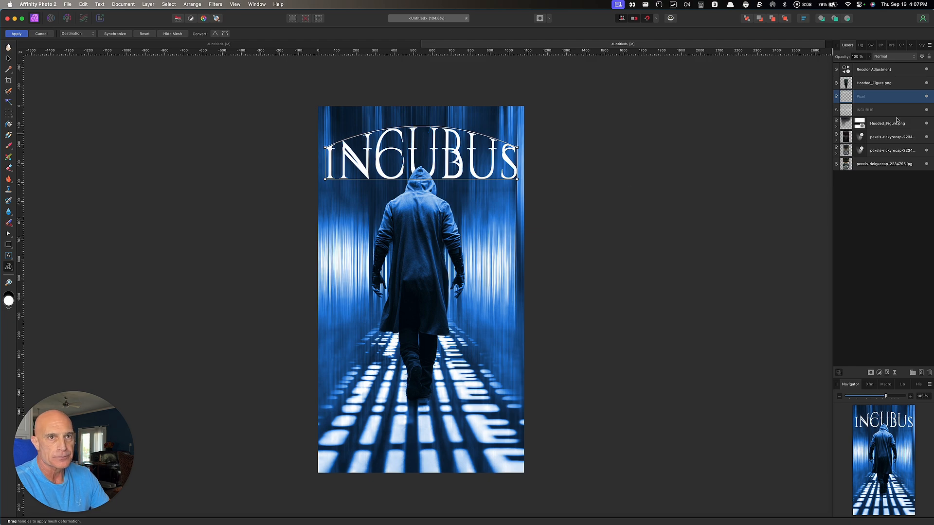
pyautogui.click(926, 110)
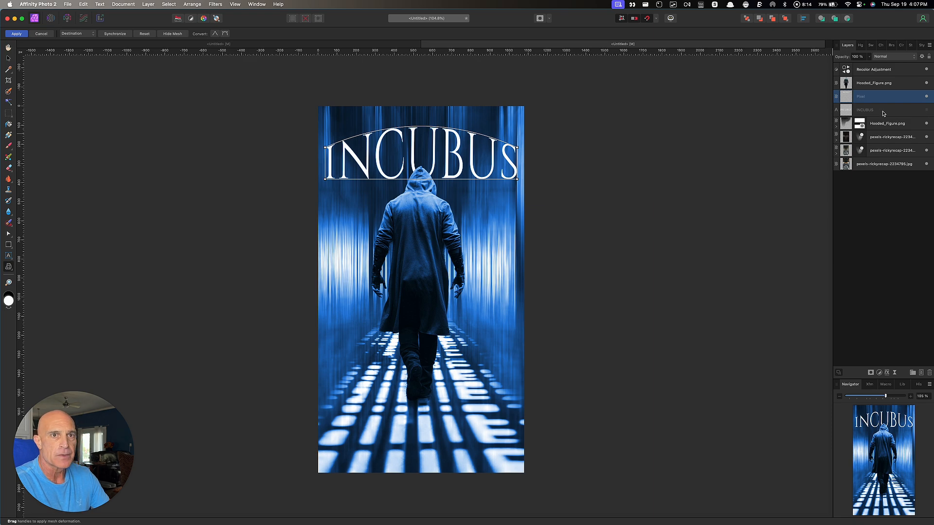
pyautogui.click(927, 110)
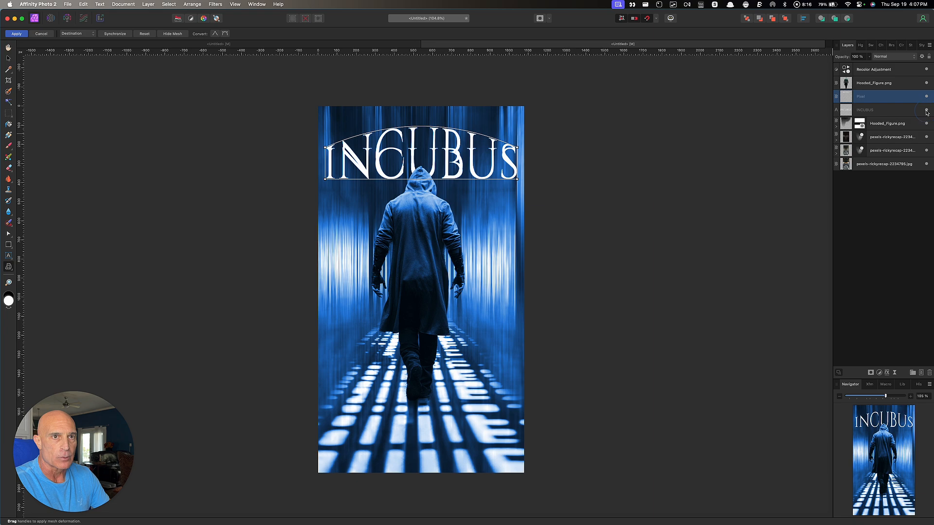
# Turn the original INCUBUS text black with a Color Overlay layer effect
pyautogui.click(896, 112)
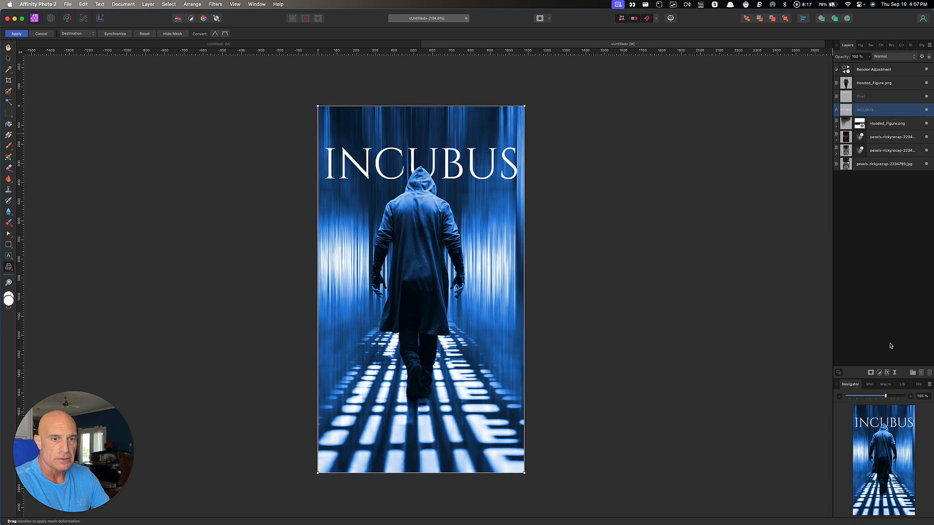
pyautogui.click(887, 373)
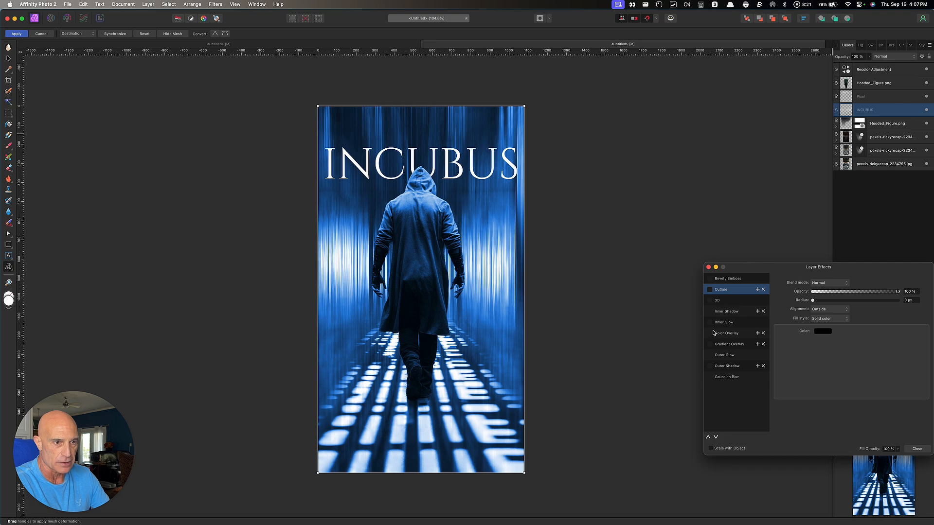
pyautogui.click(711, 334)
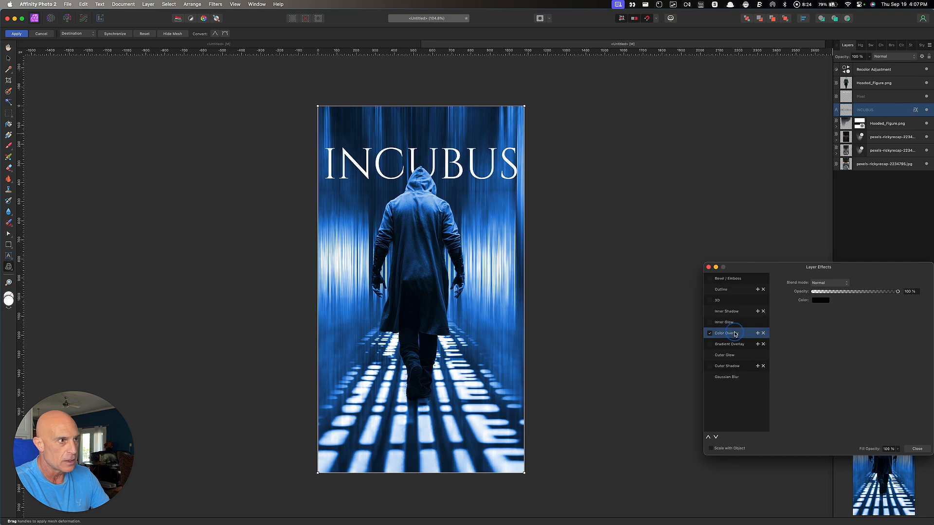
pyautogui.click(820, 300)
pyautogui.click(709, 267)
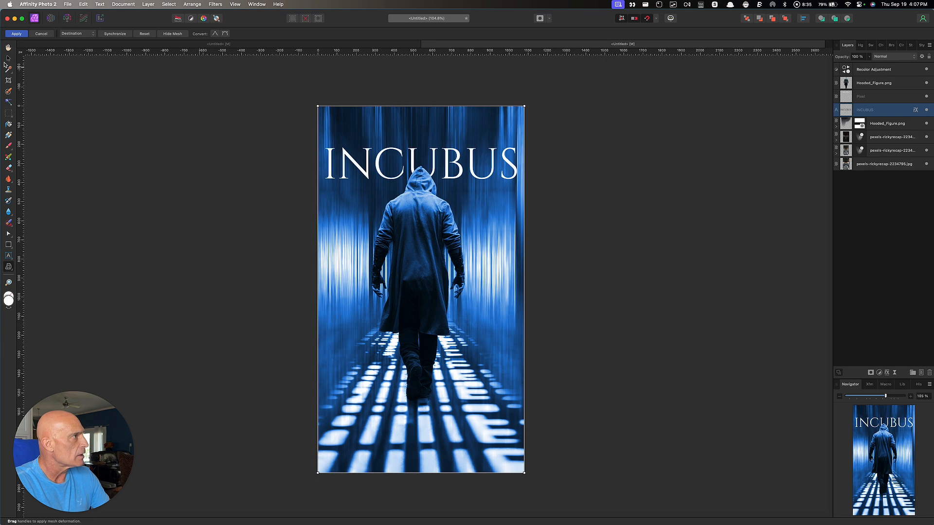
# Stretch the black INCUBUS text to 1139 pt, towering down behind the figure
pyautogui.press('h')
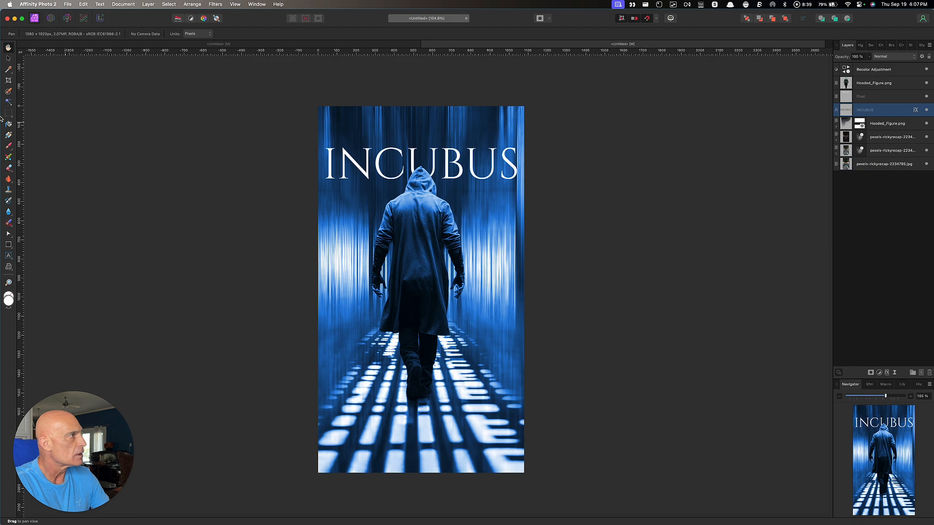
pyautogui.click(8, 59)
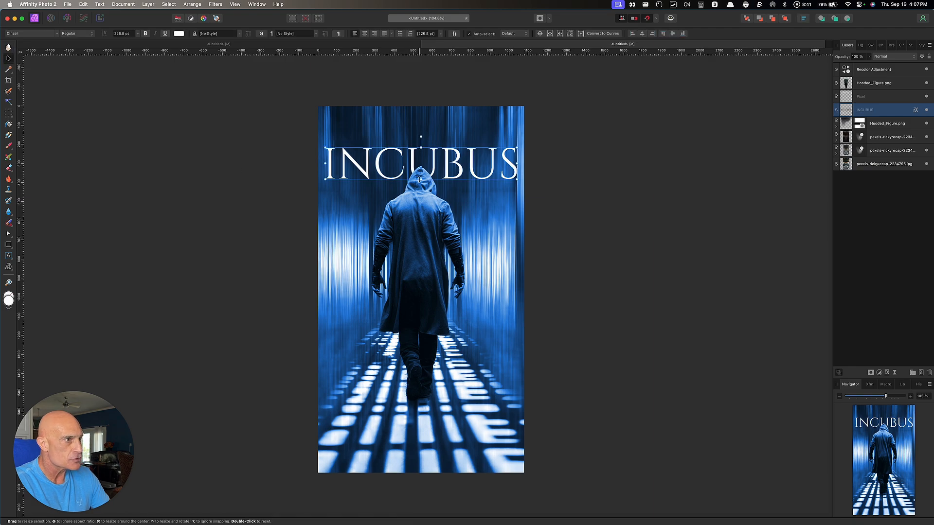
pyautogui.moveTo(419, 179); pyautogui.dragTo(434, 307)
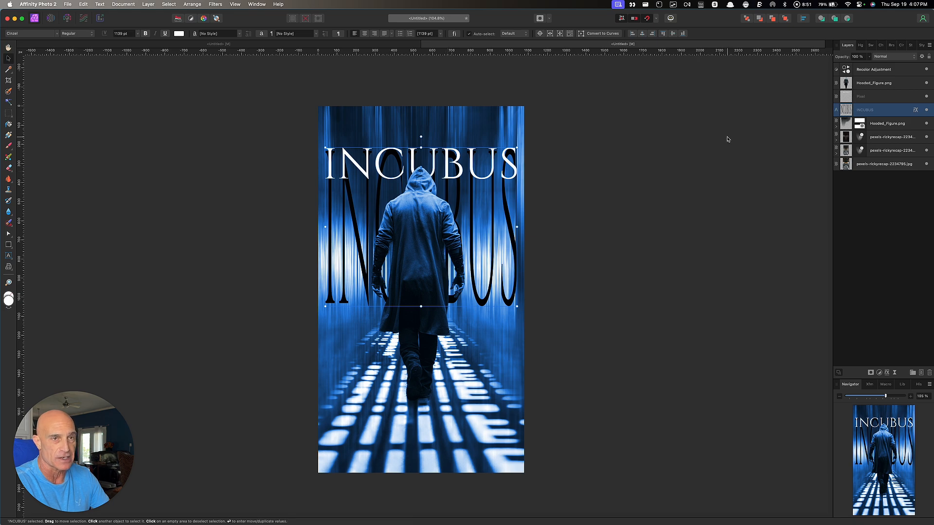
pyautogui.click(888, 97)
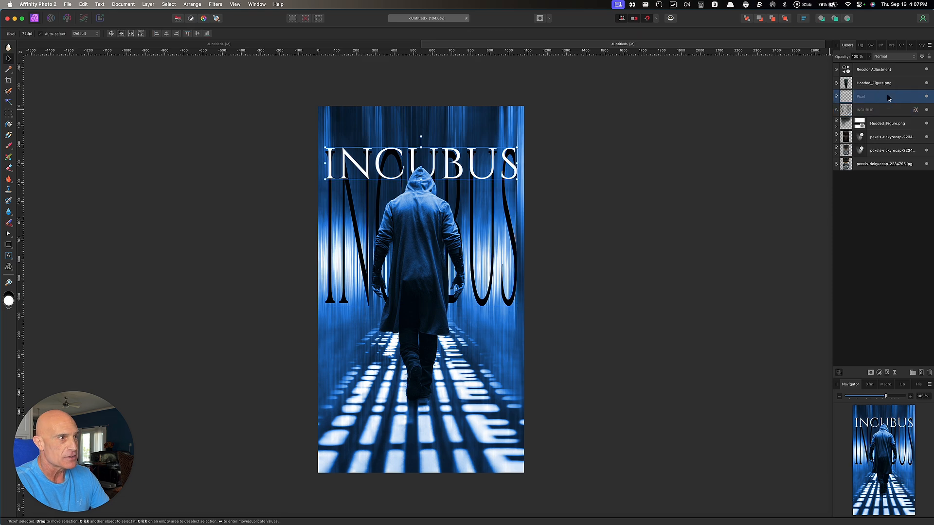
# Mesh-warp the white INCUBUS title's top edge upward into an arch
pyautogui.click(8, 267)
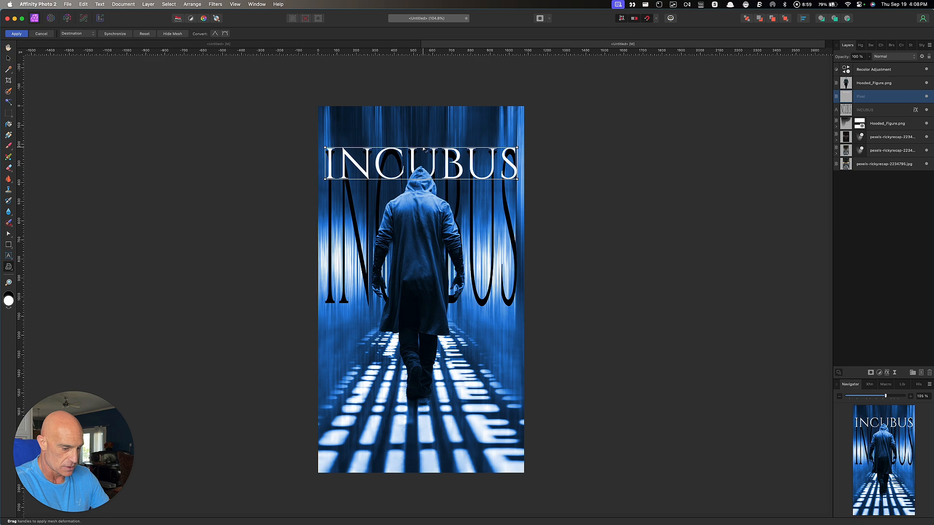
pyautogui.moveTo(423, 149); pyautogui.dragTo(425, 127)
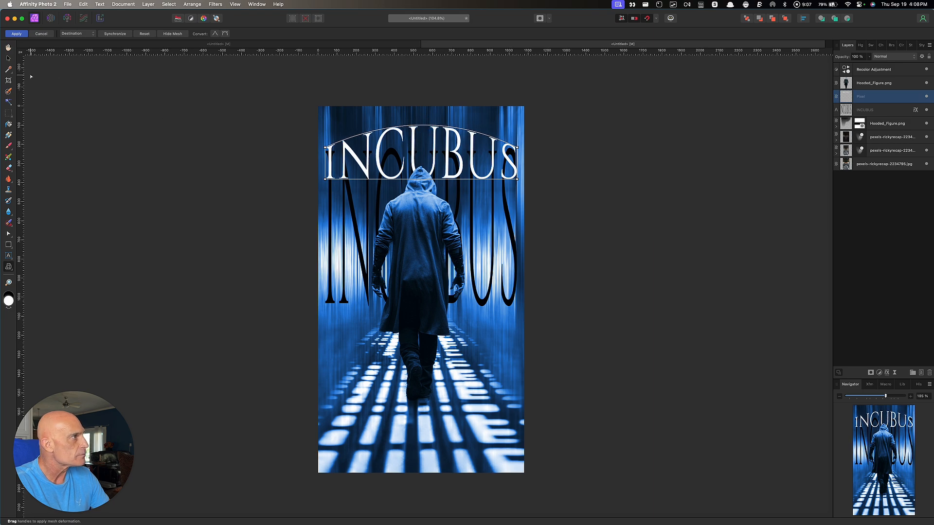
pyautogui.click(9, 59)
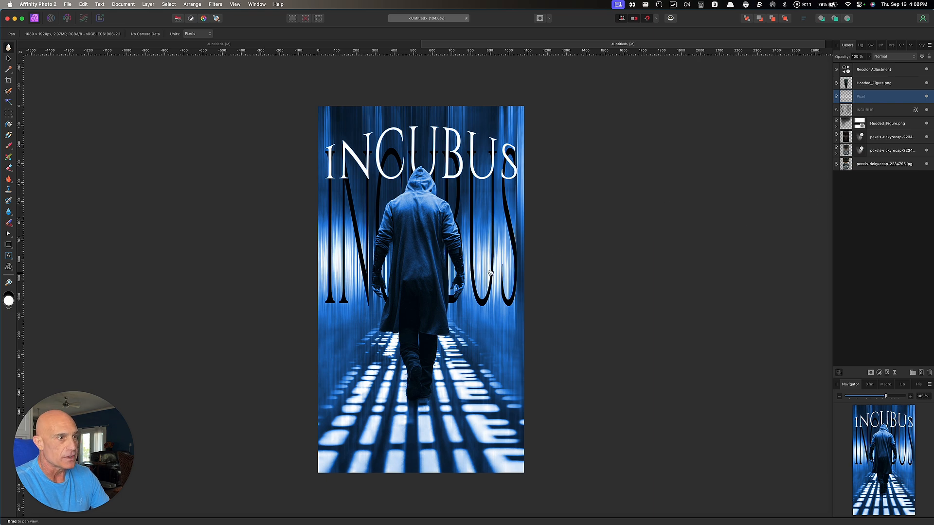
# Arch the tall black INCUBUS letters upward with Mesh Warp and apply it
pyautogui.click(890, 112)
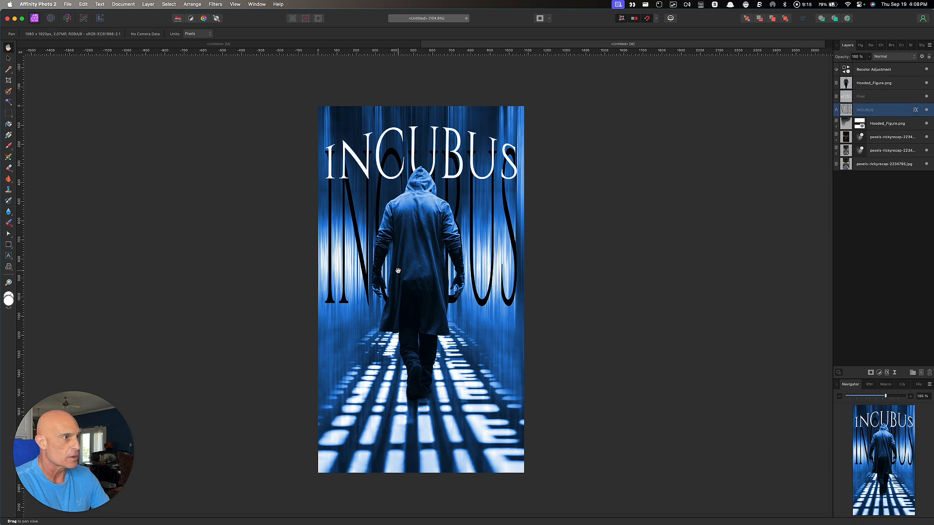
pyautogui.click(8, 267)
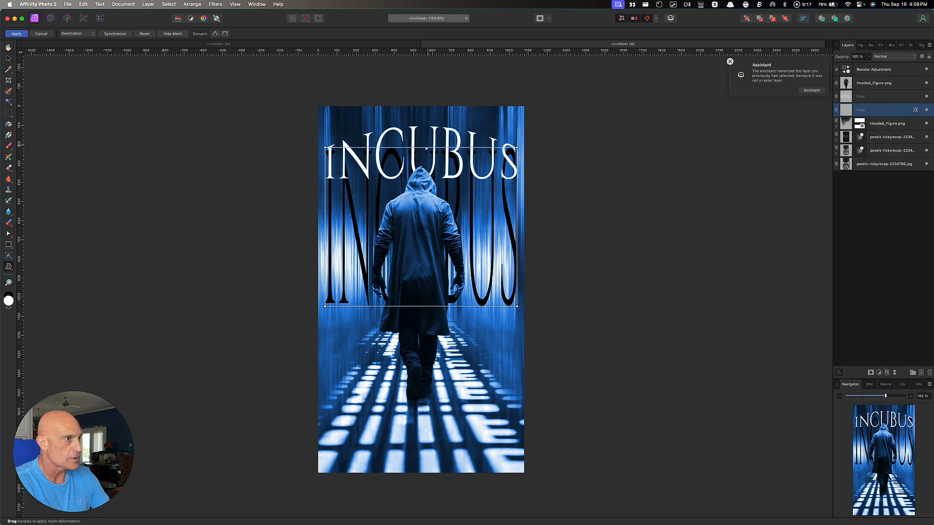
pyautogui.moveTo(425, 150); pyautogui.dragTo(425, 124)
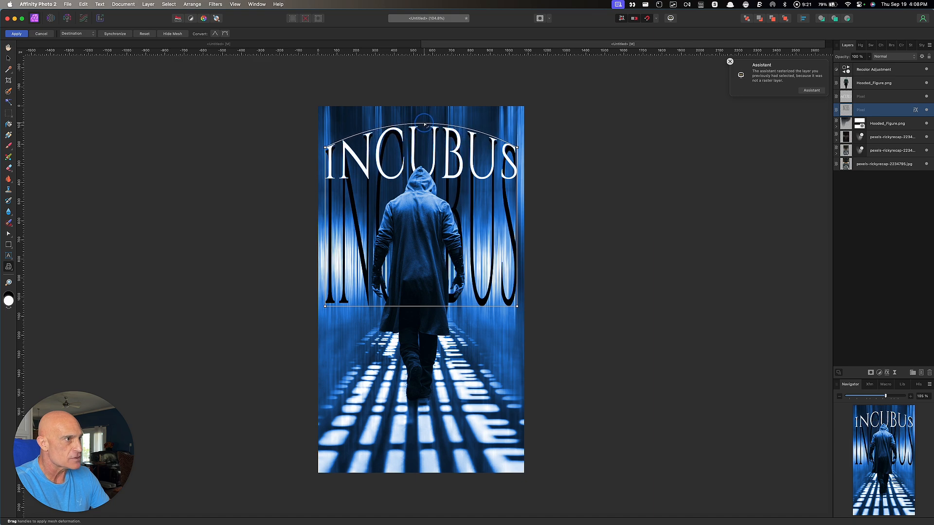
pyautogui.moveTo(425, 123); pyautogui.dragTo(425, 122)
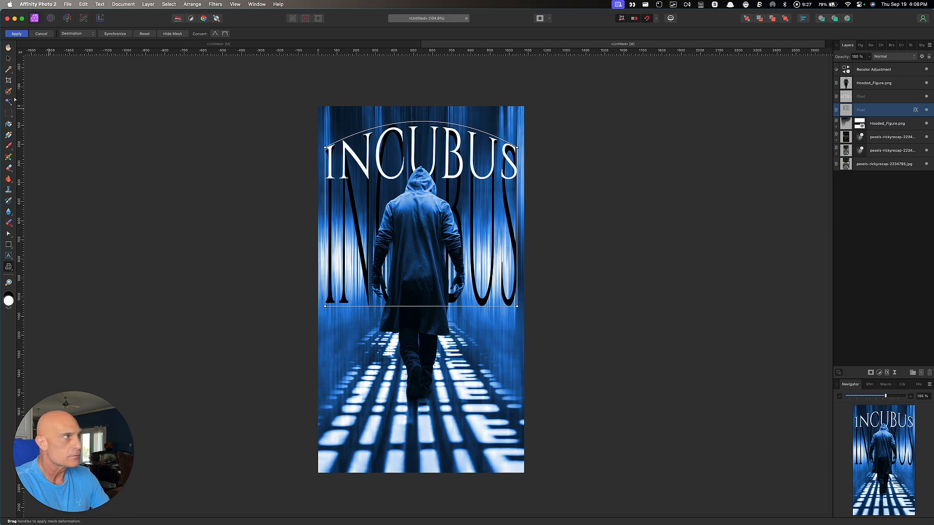
pyautogui.click(6, 34)
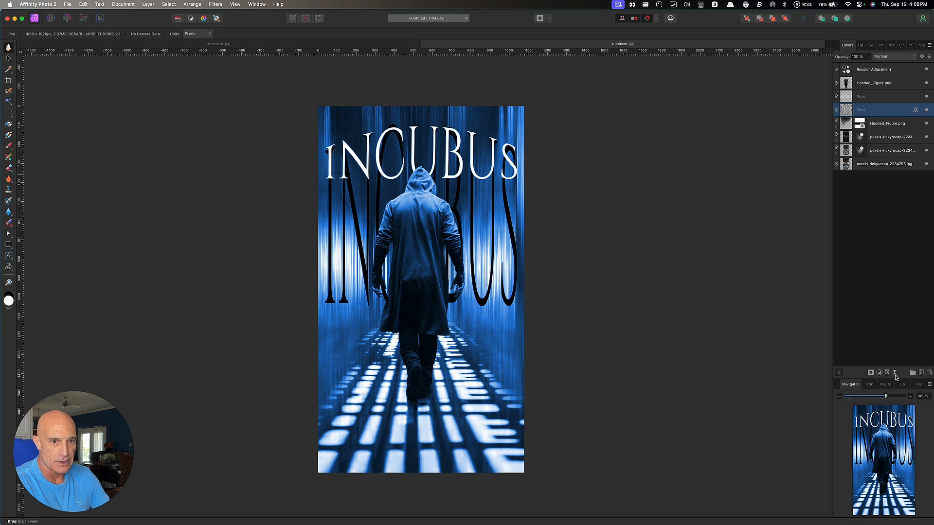
# Add a live Gaussian Blur with a 9.8 px radius to the tall INCUBUS letters
pyautogui.click(895, 373)
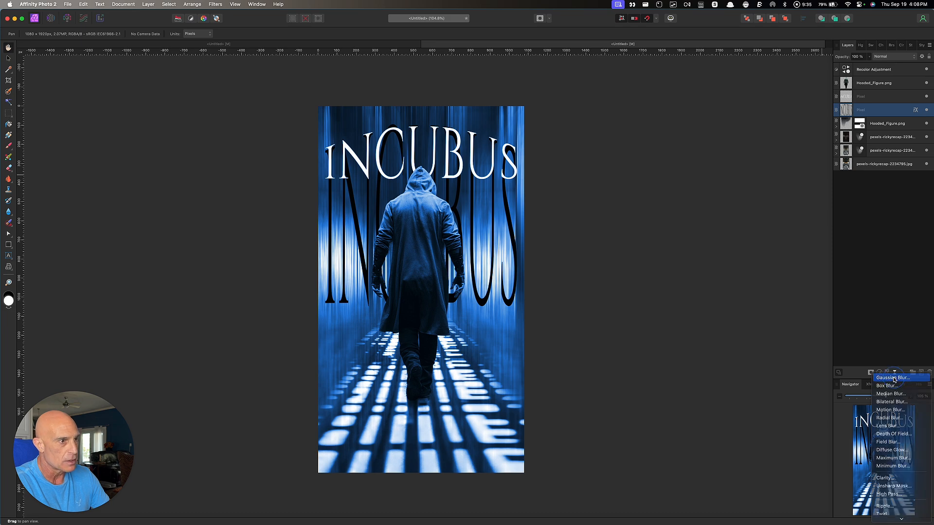
pyautogui.click(894, 378)
pyautogui.moveTo(711, 489); pyautogui.dragTo(745, 487)
pyautogui.click(708, 462)
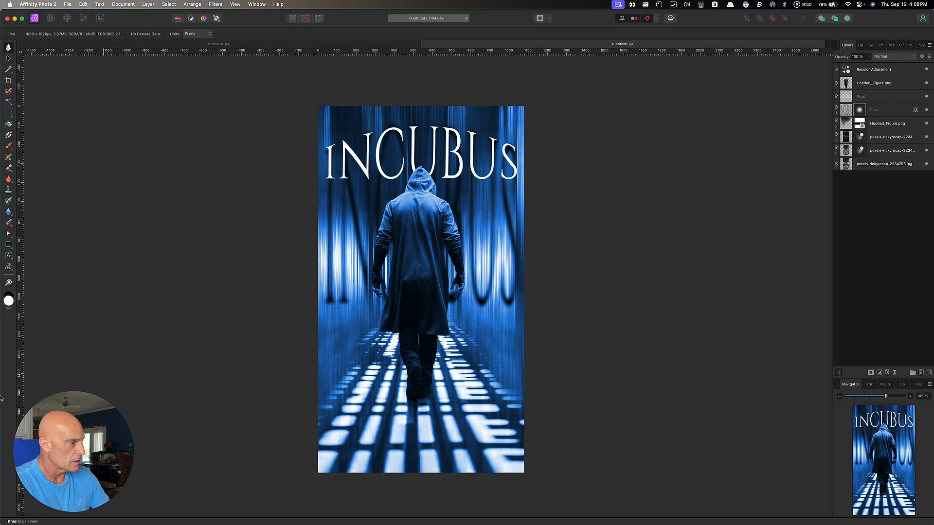
pyautogui.click(9, 257)
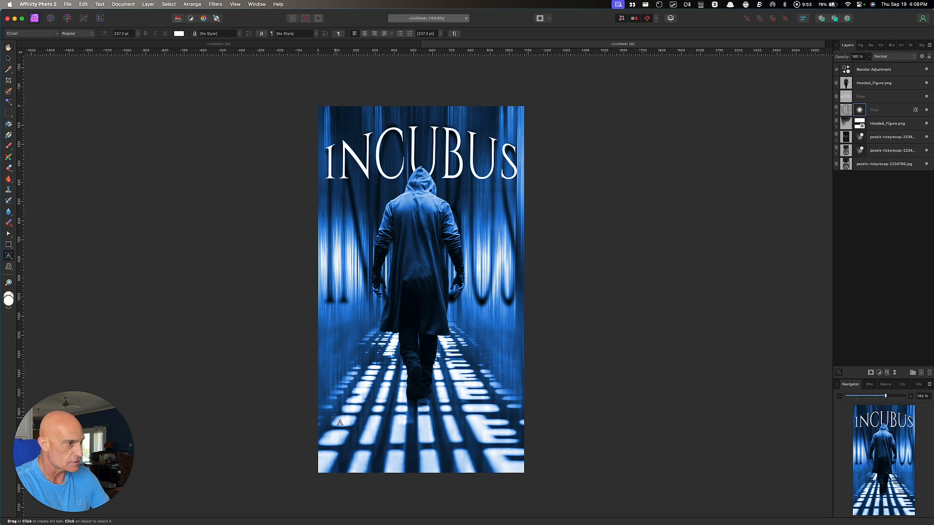
# Type 'RETRIBUTION IS COMING' at the poster bottom and scale it from centre to fit the width
pyautogui.moveTo(331, 411); pyautogui.dragTo(330, 423)
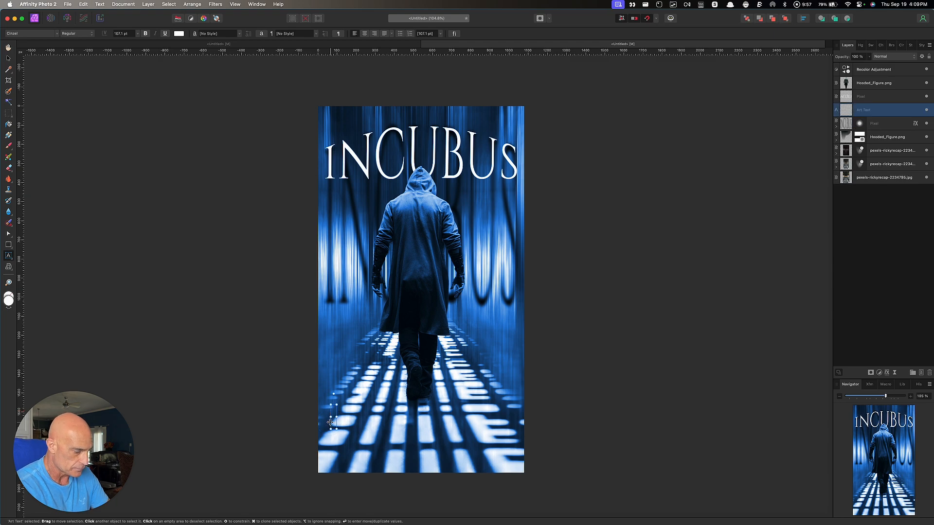
pyautogui.write('RETRIB')
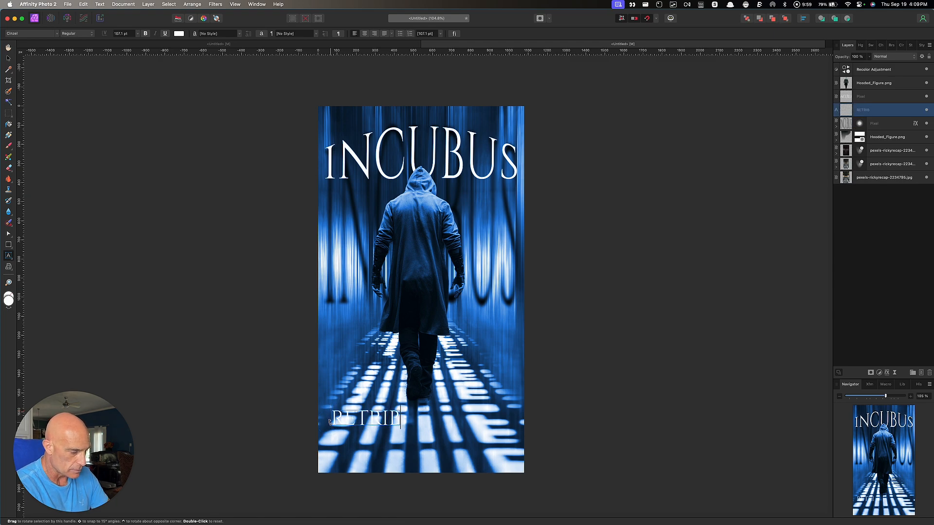
pyautogui.write('UTION I')
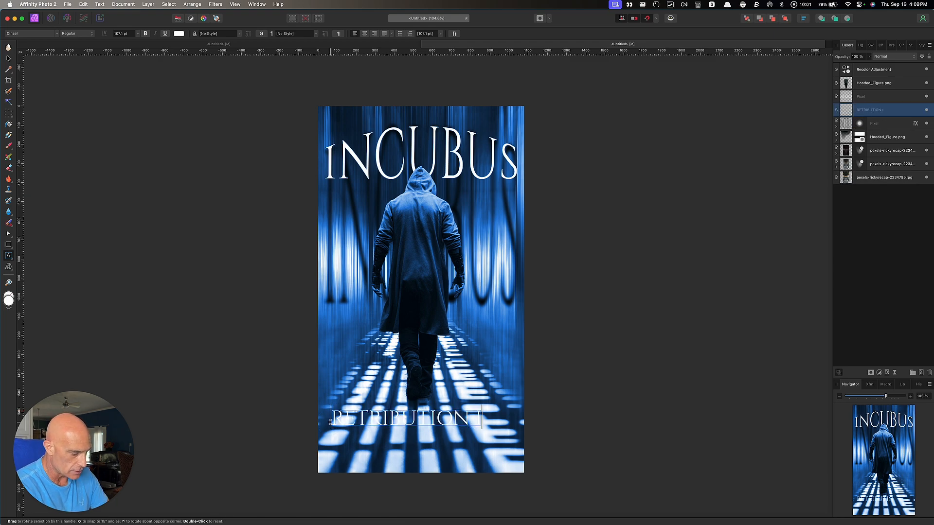
pyautogui.write('S COM')
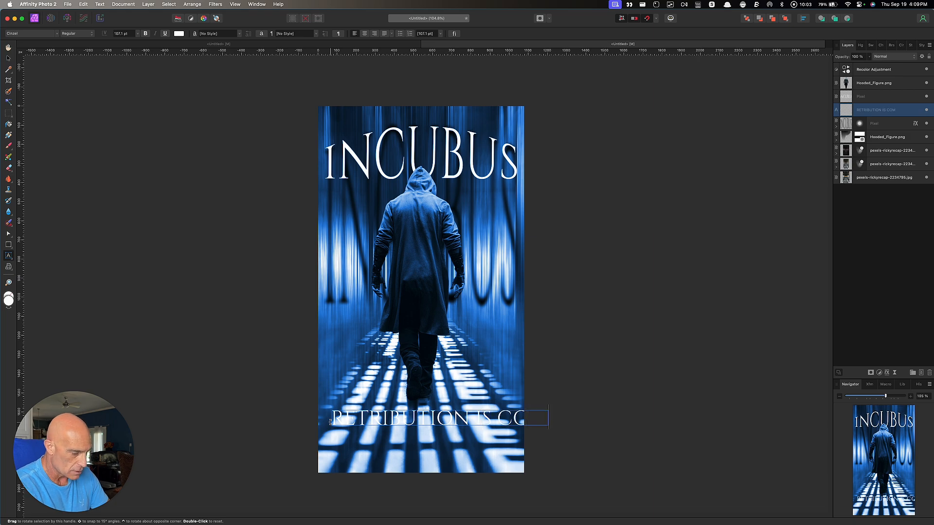
pyautogui.write('ING')
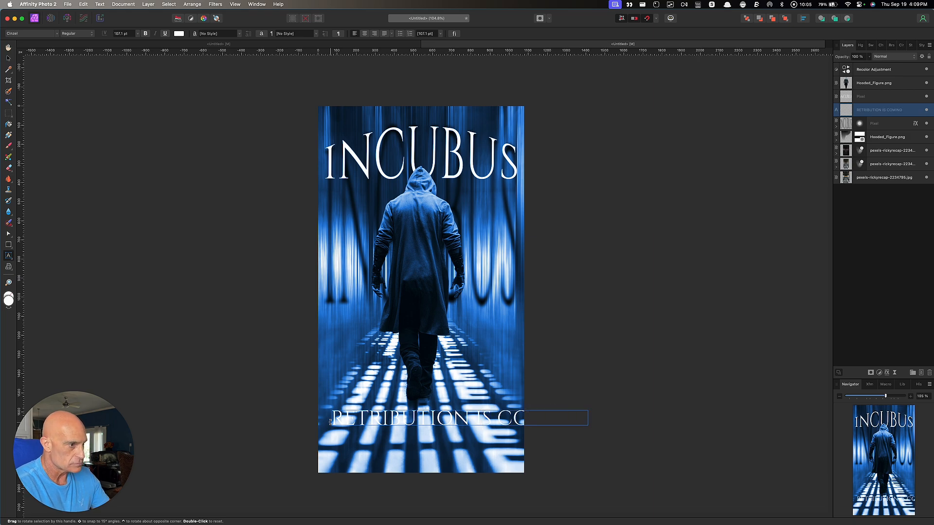
pyautogui.click(9, 58)
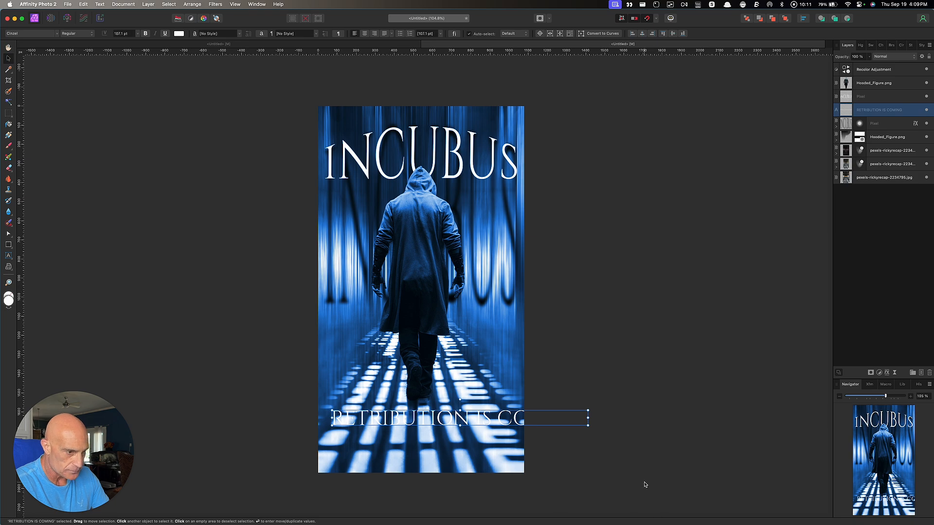
pyautogui.press('alt')
pyautogui.moveTo(587, 425); pyautogui.dragTo(510, 427)
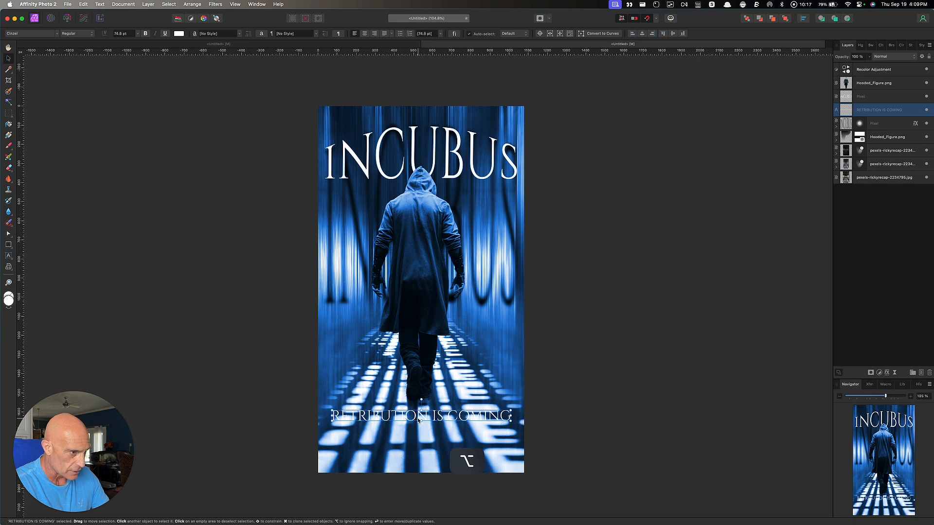
pyautogui.moveTo(419, 422); pyautogui.dragTo(414, 423)
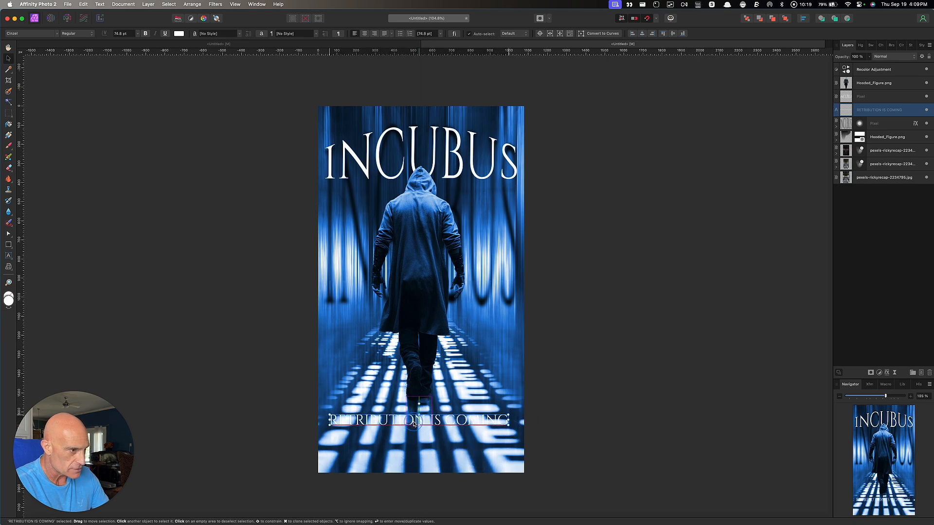
# Set the tagline's font style to Bold and centre it horizontally
pyautogui.click(70, 35)
pyautogui.click(71, 56)
pyautogui.moveTo(397, 423); pyautogui.dragTo(394, 425)
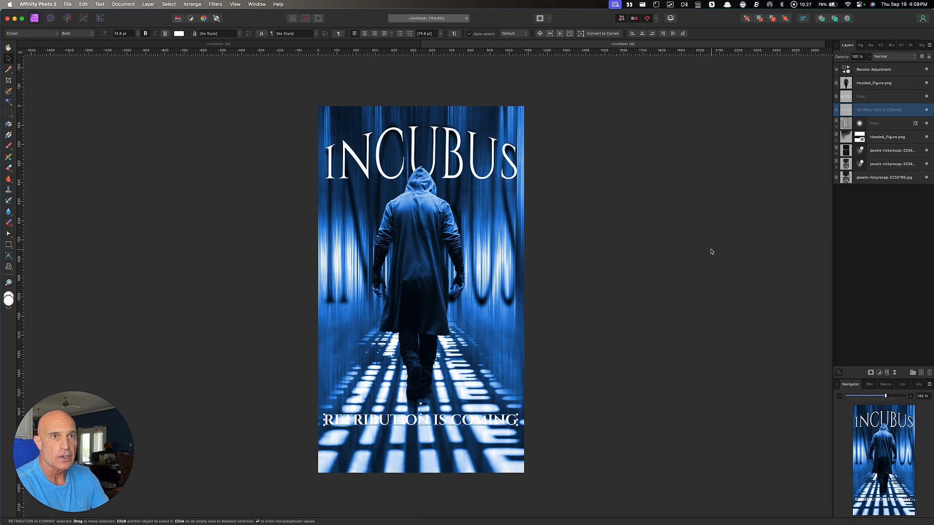
pyautogui.click(886, 373)
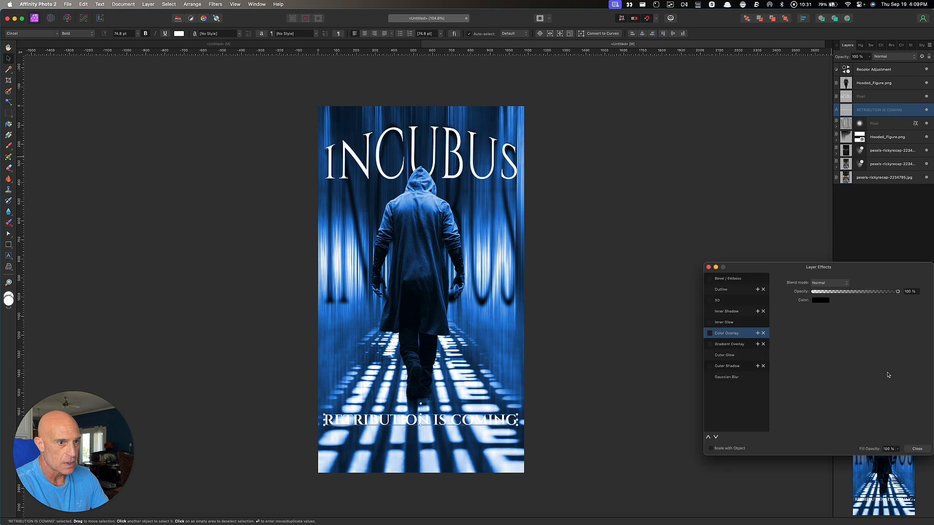
# Give the tagline a red colour overlay and move its layer to the top of the stack
pyautogui.click(710, 334)
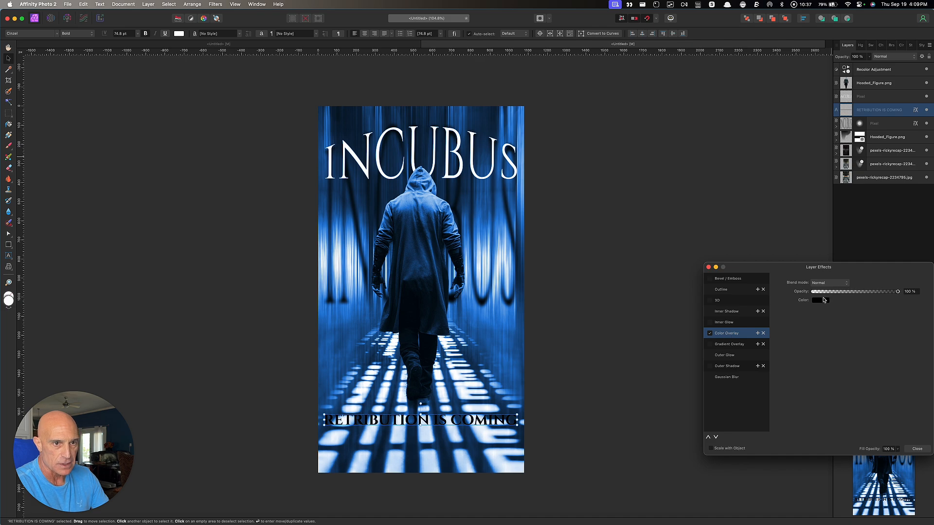
pyautogui.click(822, 302)
pyautogui.click(878, 361)
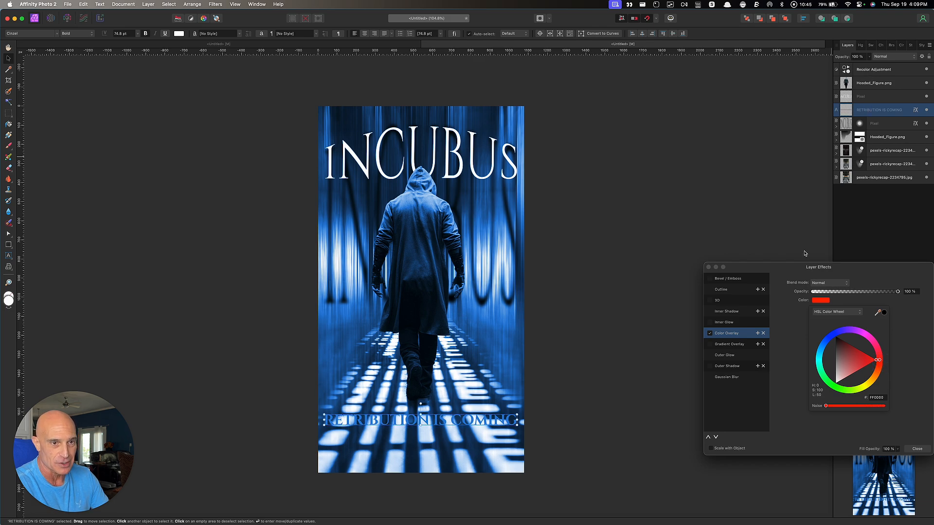
pyautogui.click(895, 111)
pyautogui.moveTo(895, 112); pyautogui.dragTo(901, 67)
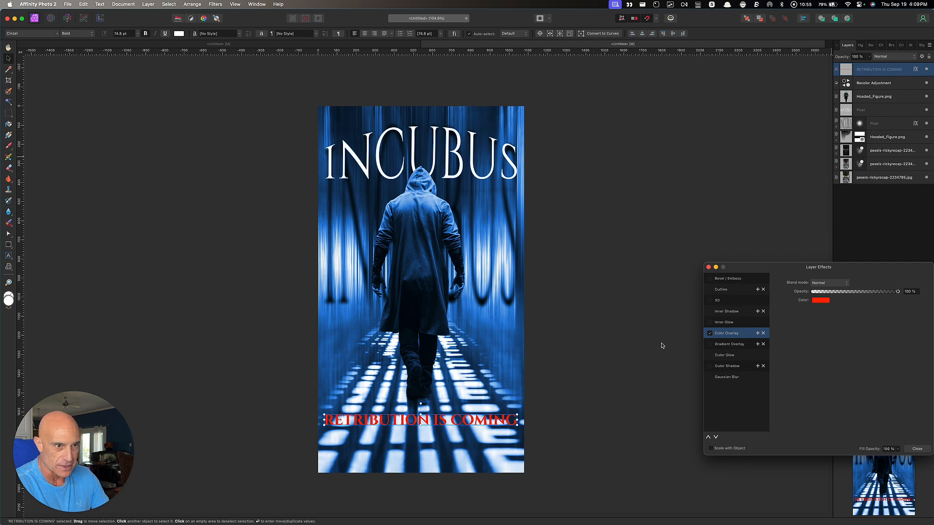
# Add a 0.2 px outline and a corridor-sampled blue outer glow widened to 13.6 px
pyautogui.click(711, 290)
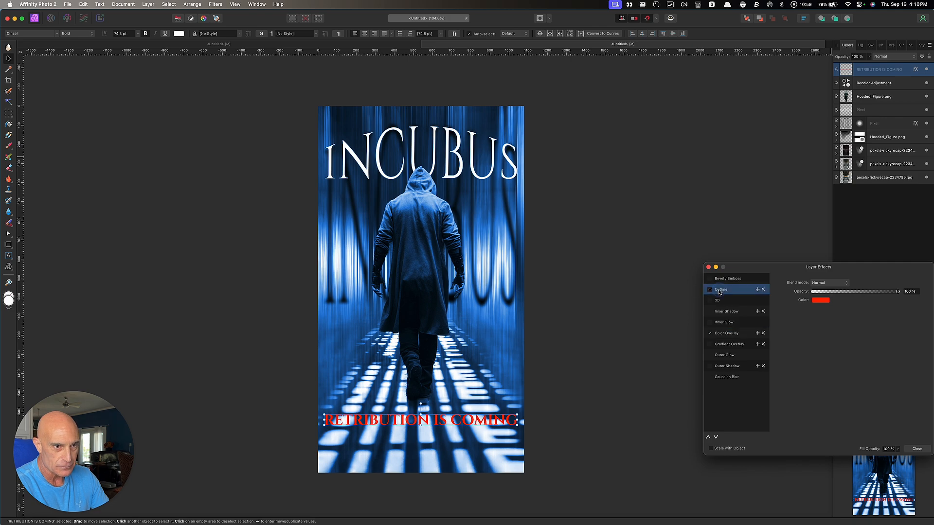
pyautogui.moveTo(813, 300); pyautogui.dragTo(823, 305)
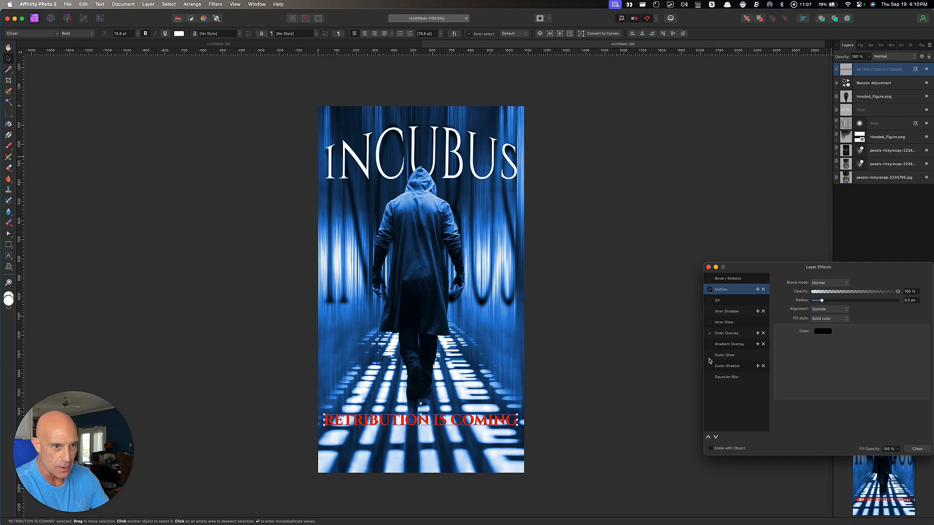
pyautogui.click(710, 355)
pyautogui.click(725, 356)
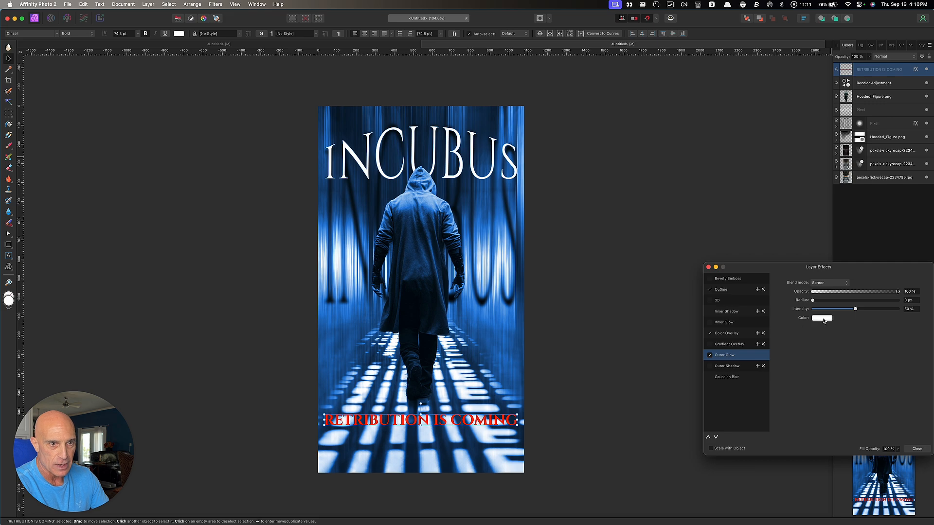
pyautogui.click(823, 319)
pyautogui.moveTo(878, 333); pyautogui.dragTo(512, 270)
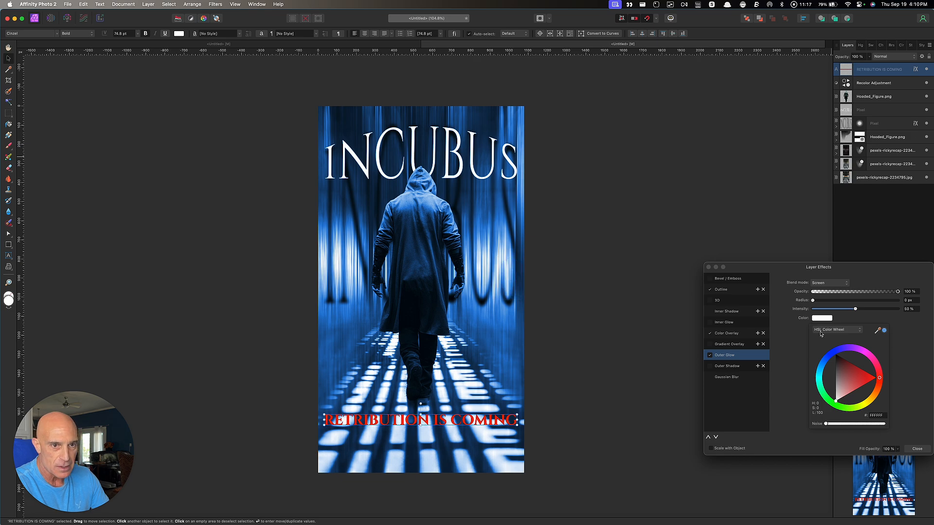
pyautogui.click(885, 332)
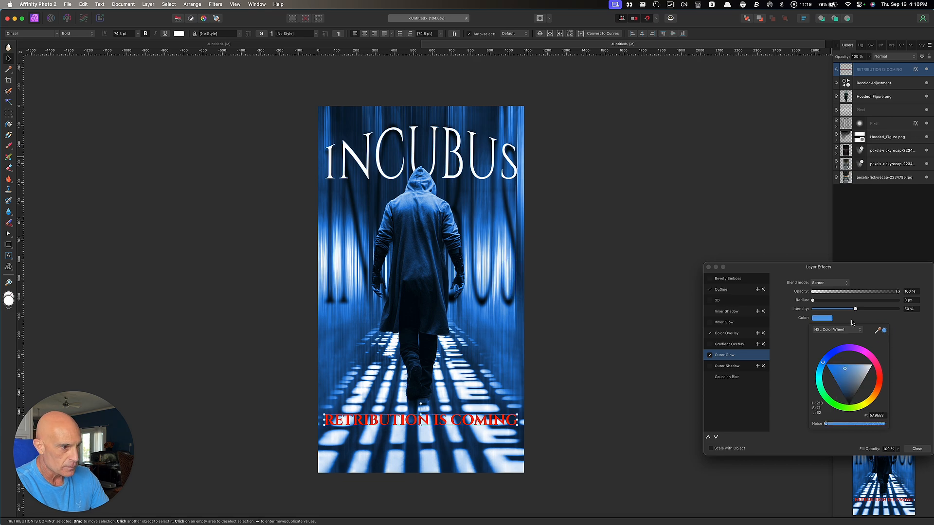
pyautogui.moveTo(813, 303); pyautogui.dragTo(849, 304)
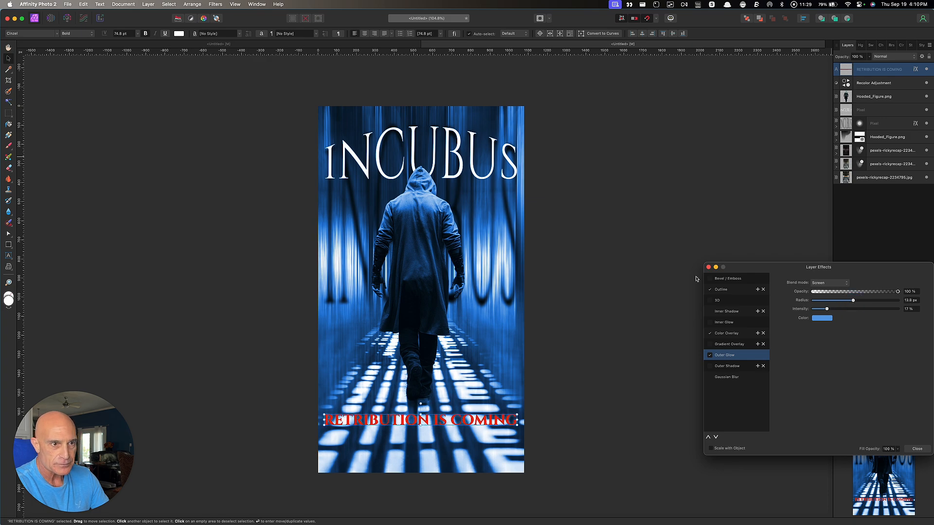
pyautogui.click(708, 269)
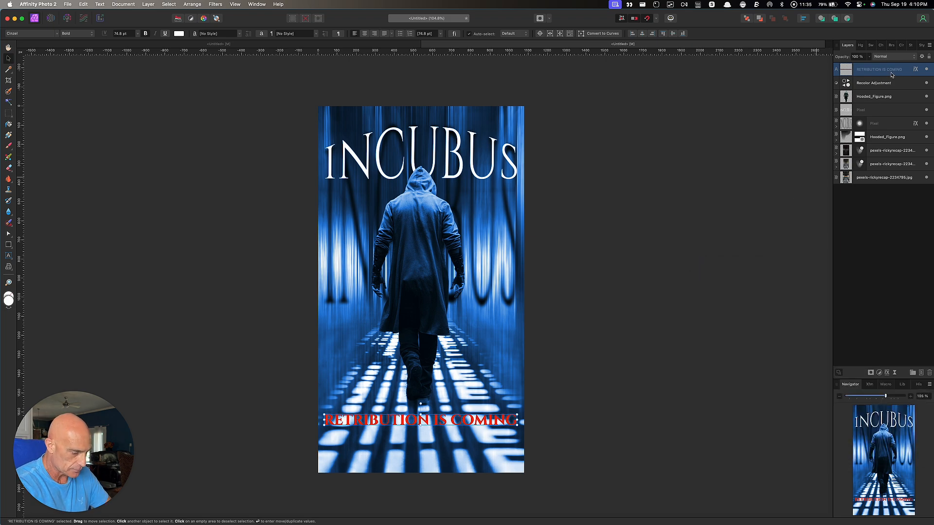
# Duplicate the tagline, move the copy below it, and retype it as 'DEC 7'
pyautogui.press('super+j')
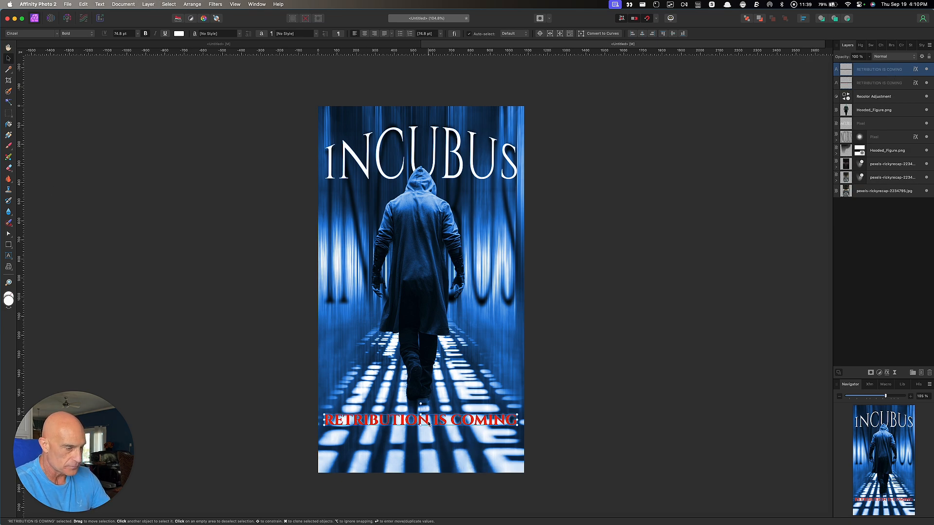
pyautogui.moveTo(428, 424); pyautogui.dragTo(426, 445)
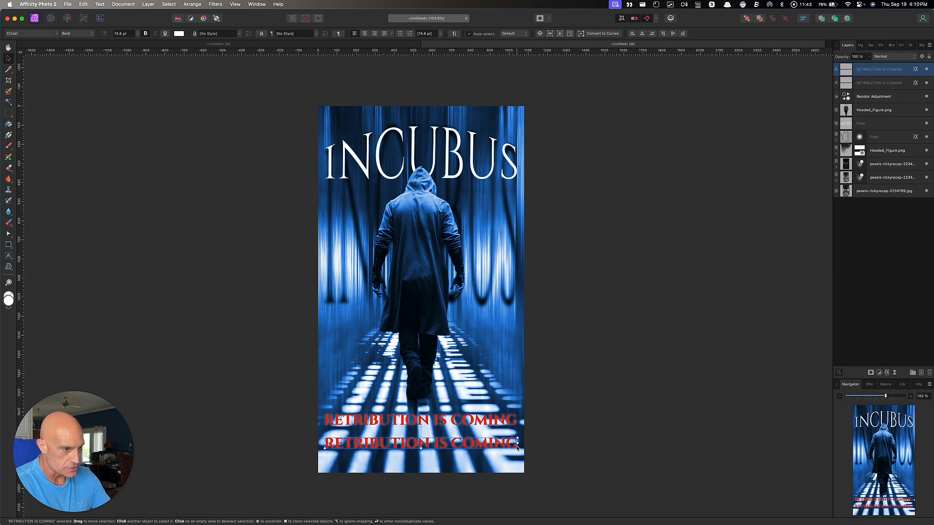
pyautogui.doubleClick(514, 446)
pyautogui.press('super+a')
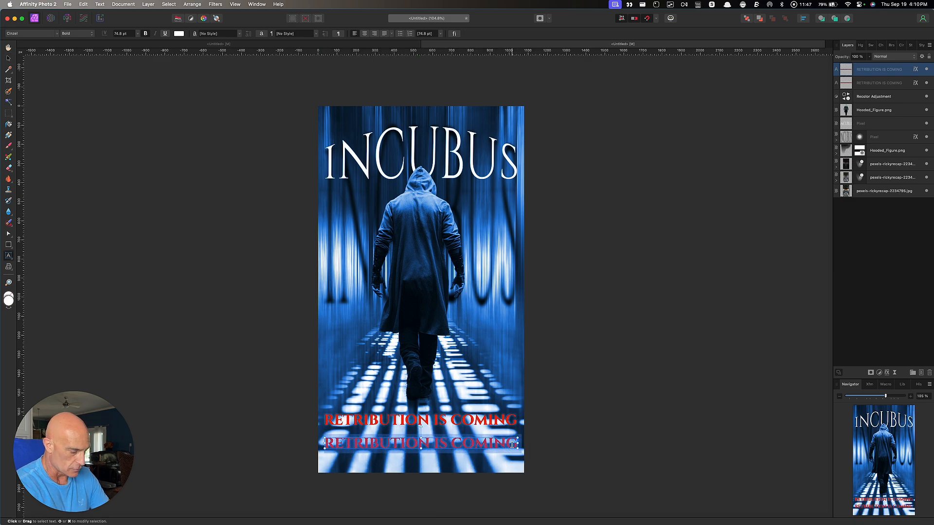
pyautogui.write('D')
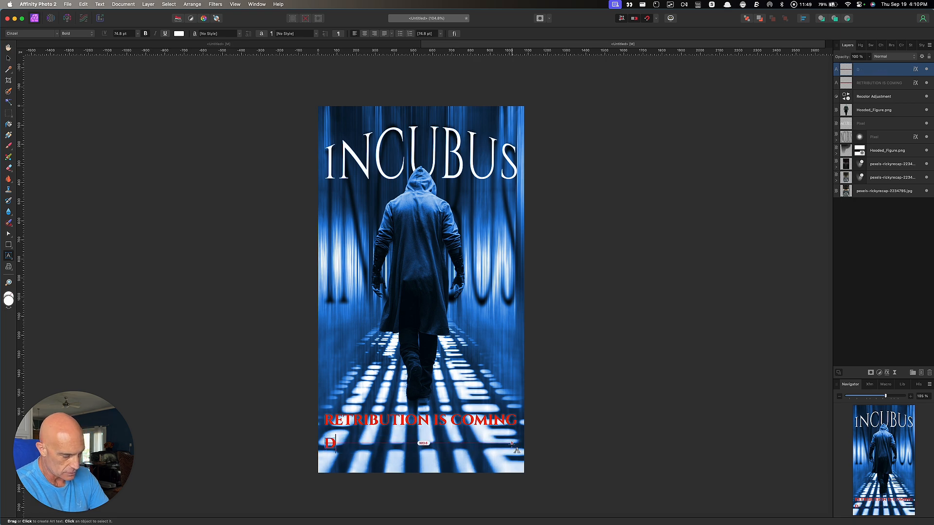
pyautogui.write('EC 7')
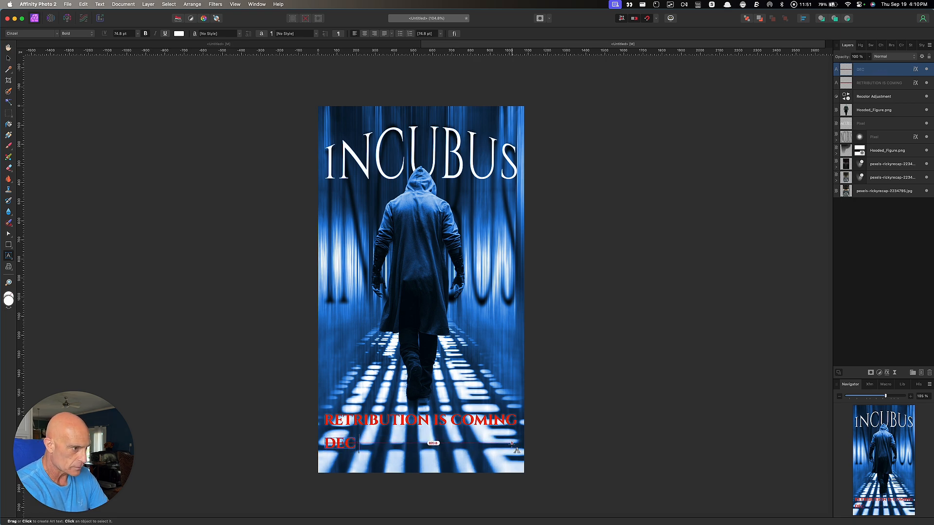
pyautogui.click(9, 59)
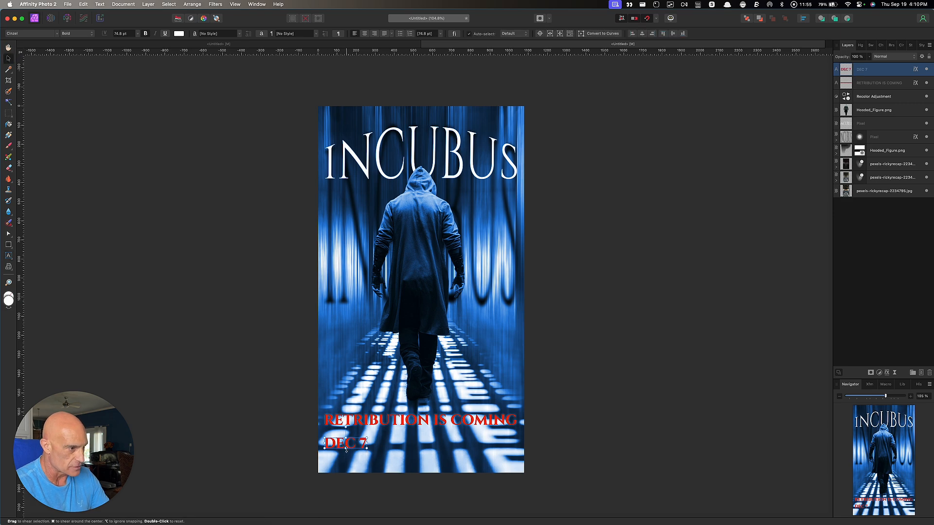
pyautogui.moveTo(346, 445); pyautogui.dragTo(419, 451)
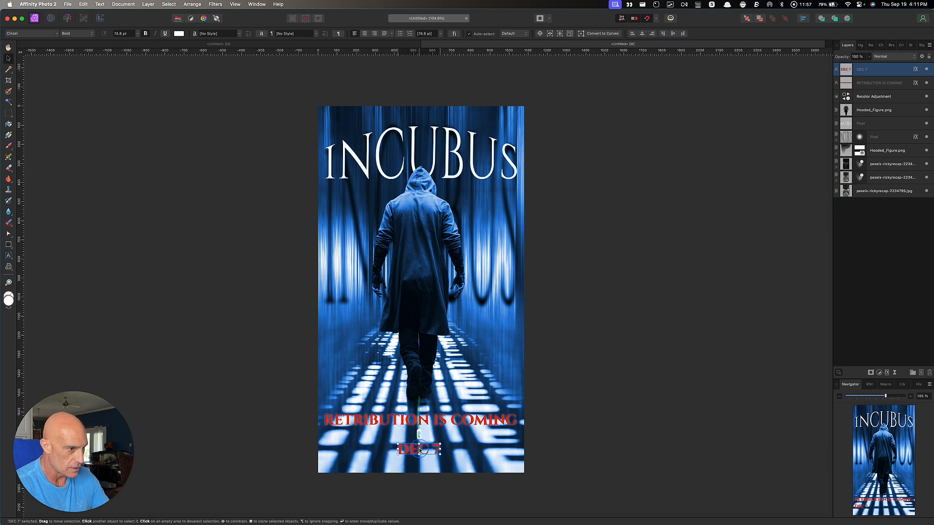
# Set DEC 7 in Arial Black, enlarge it to about 144 pt, and centre it under the tagline
pyautogui.click(45, 34)
pyautogui.scroll(15, 76, 155)
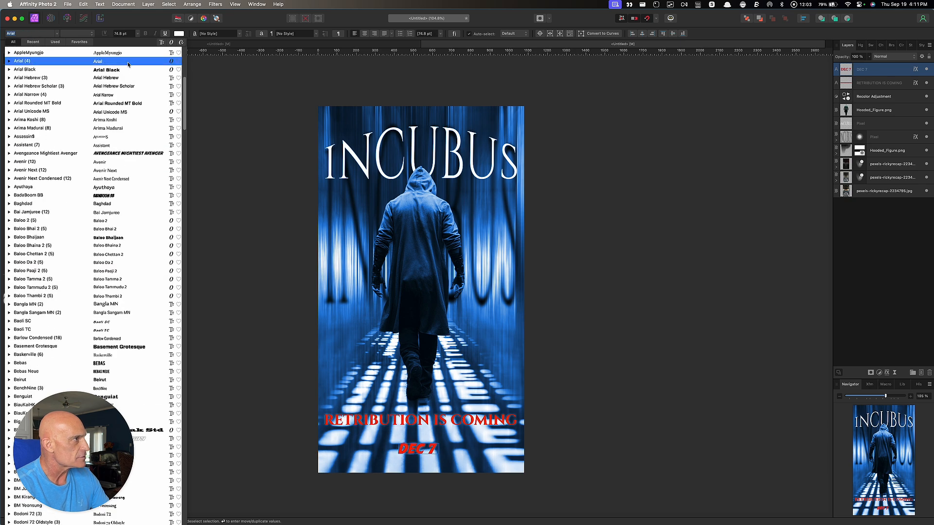
pyautogui.click(58, 70)
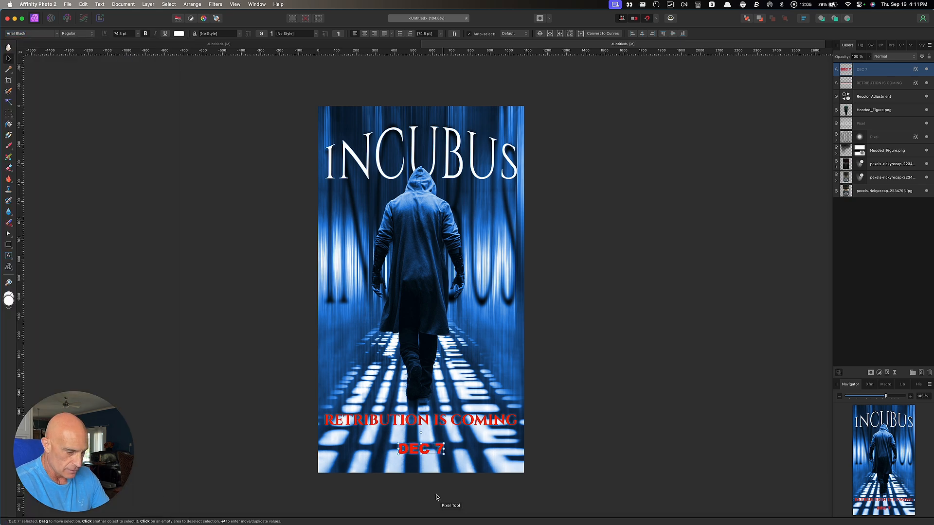
pyautogui.moveTo(399, 444); pyautogui.dragTo(356, 434)
pyautogui.moveTo(379, 447); pyautogui.dragTo(399, 450)
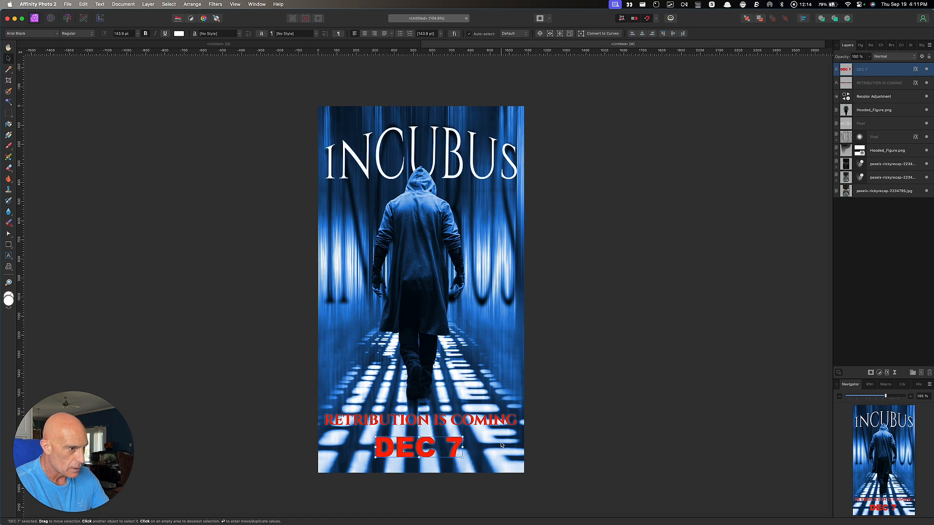
pyautogui.click(422, 422)
pyautogui.moveTo(420, 422); pyautogui.dragTo(421, 426)
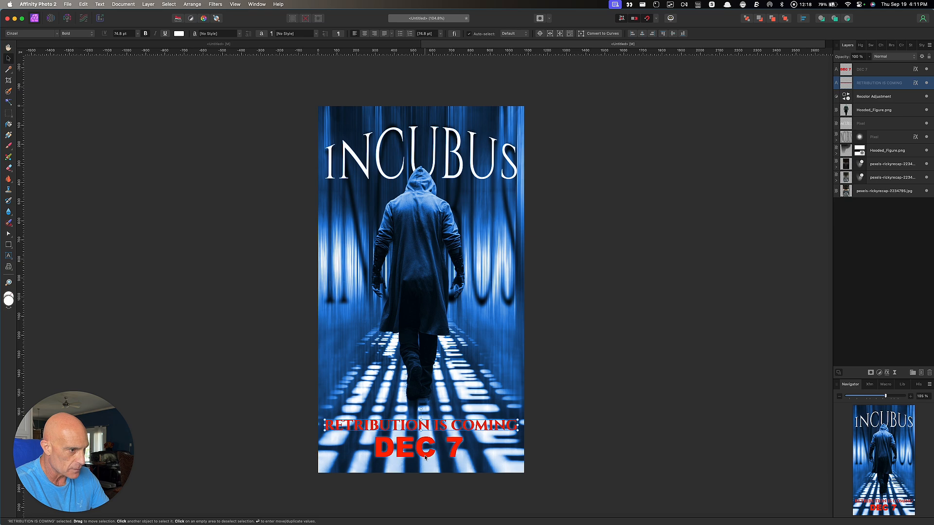
pyautogui.click(424, 459)
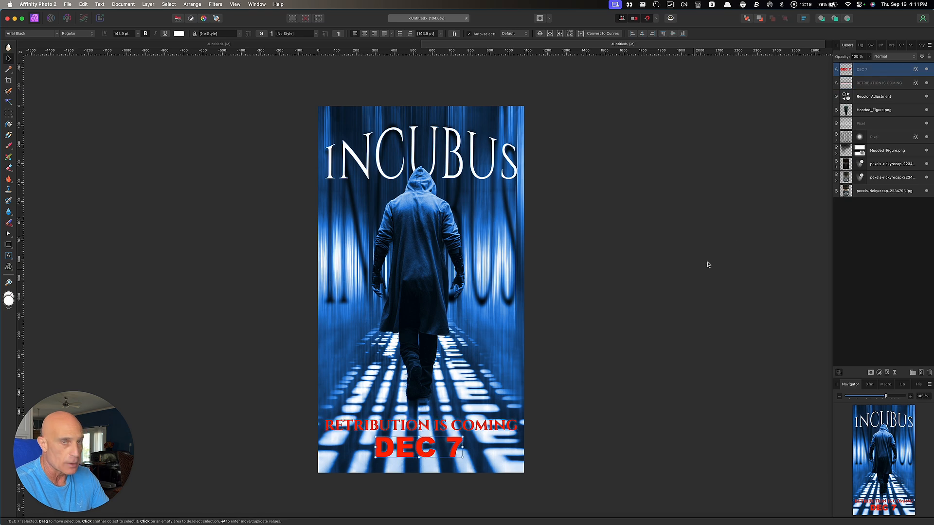
# Give DEC 7 a white outline with a radius of about 4.7 px
pyautogui.click(915, 71)
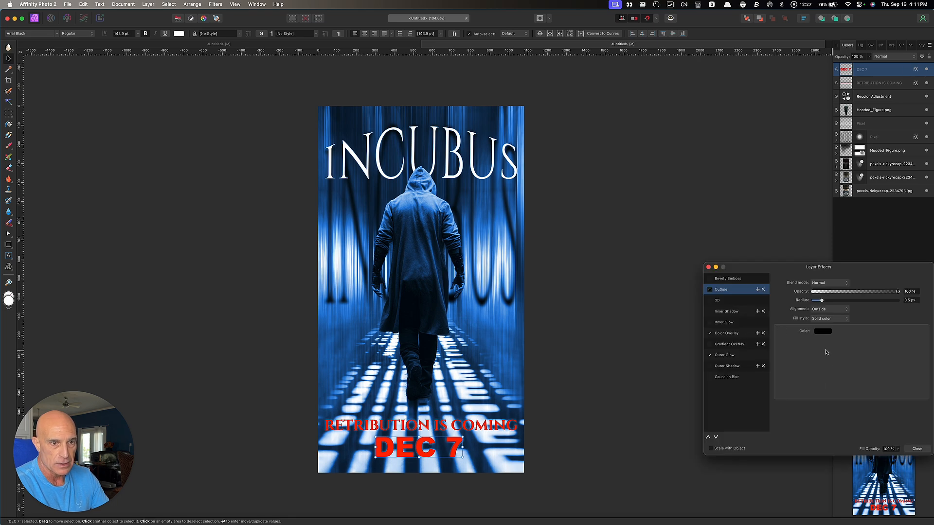
pyautogui.click(823, 332)
pyautogui.moveTo(848, 395); pyautogui.dragTo(816, 445)
pyautogui.click(822, 304)
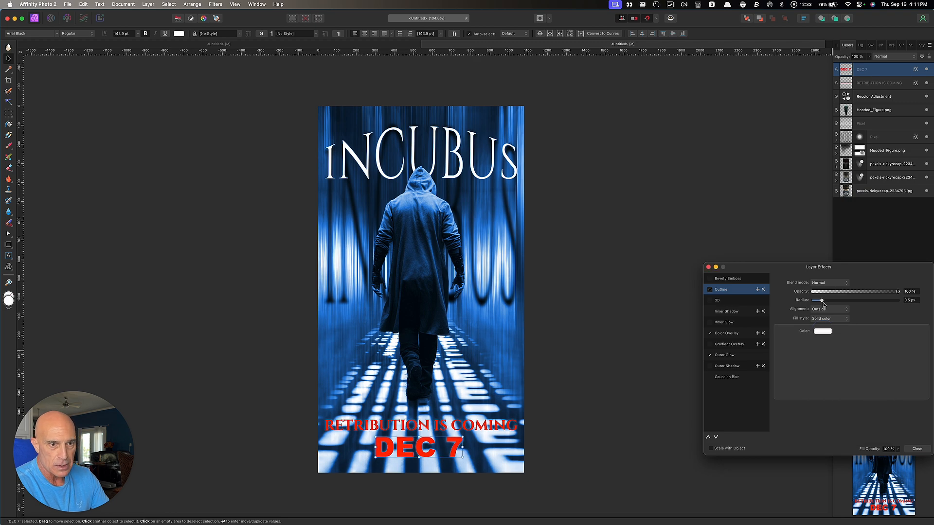
pyautogui.moveTo(823, 303); pyautogui.dragTo(840, 305)
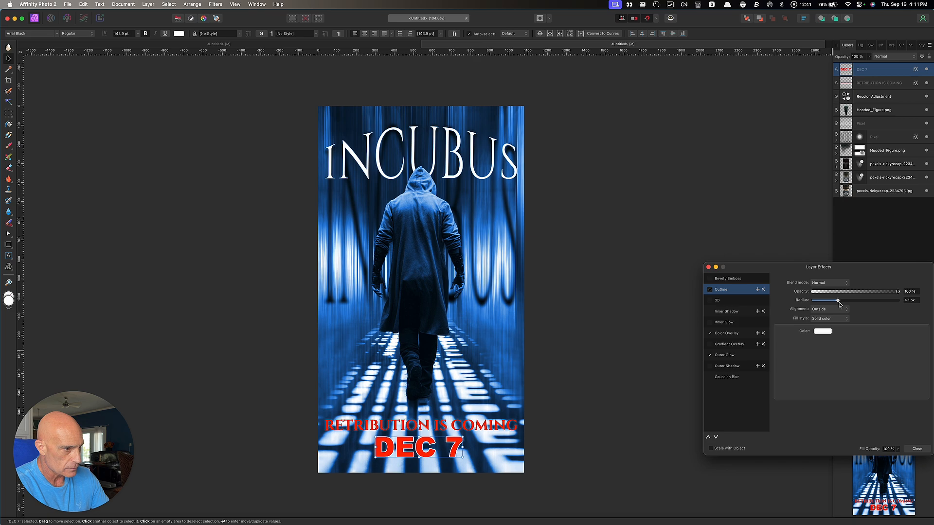
pyautogui.click(709, 267)
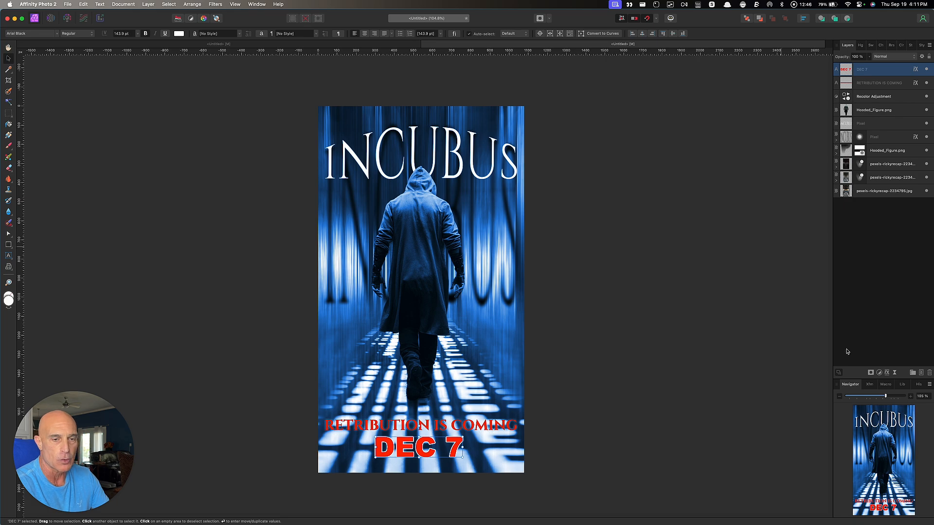
pyautogui.click(921, 372)
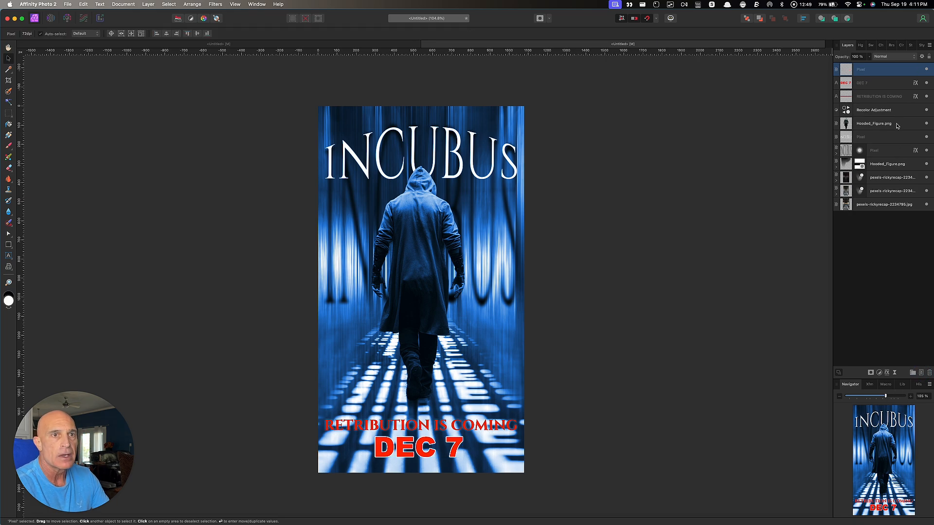
# Paint a soft white glow behind DEC 7 on a layer beneath the text, stretched wider
pyautogui.moveTo(882, 73); pyautogui.dragTo(879, 103)
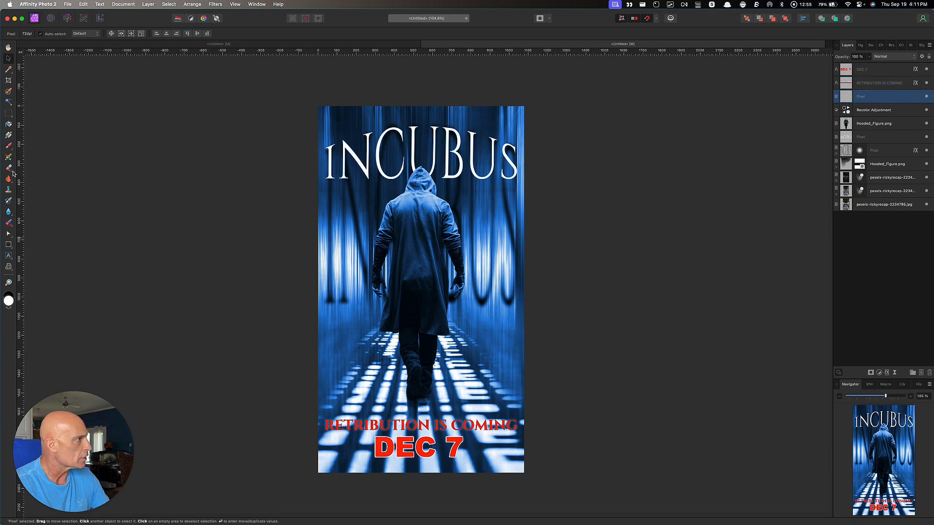
pyautogui.click(10, 148)
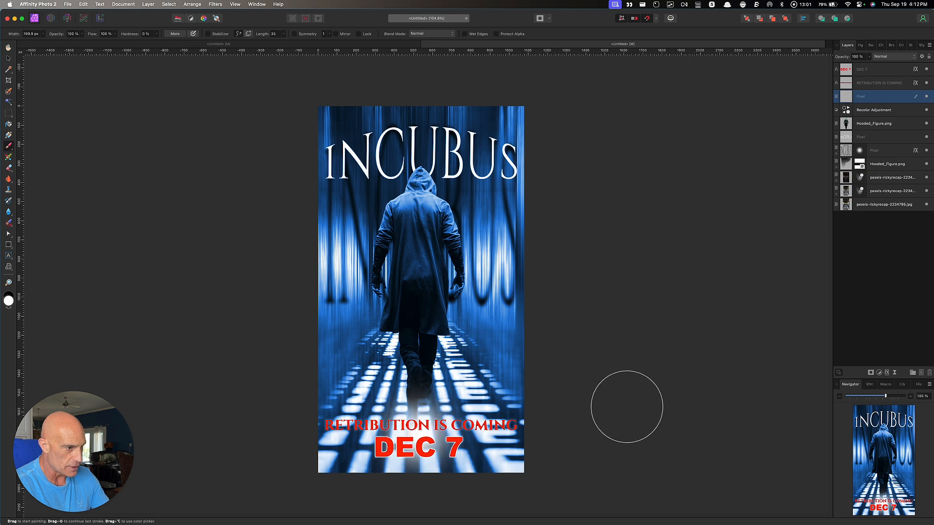
pyautogui.moveTo(491, 424); pyautogui.dragTo(469, 432)
pyautogui.click(421, 437)
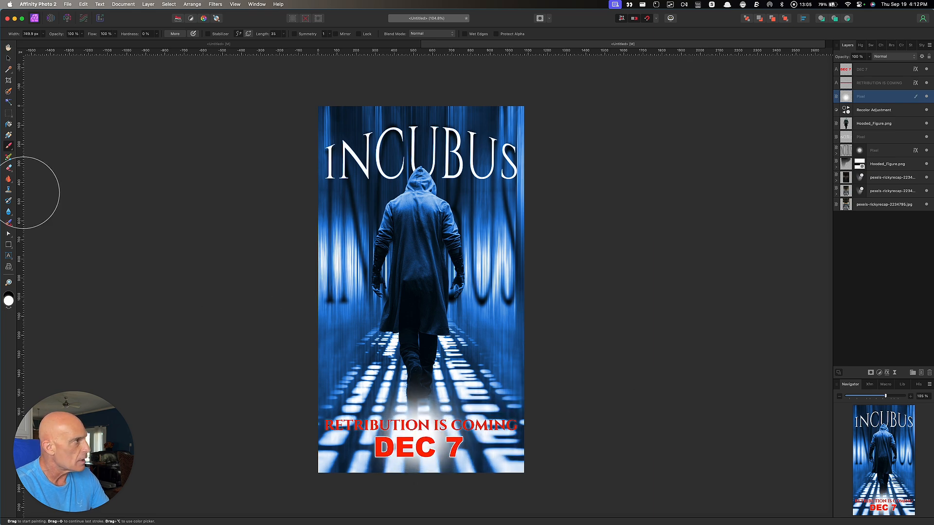
pyautogui.click(10, 60)
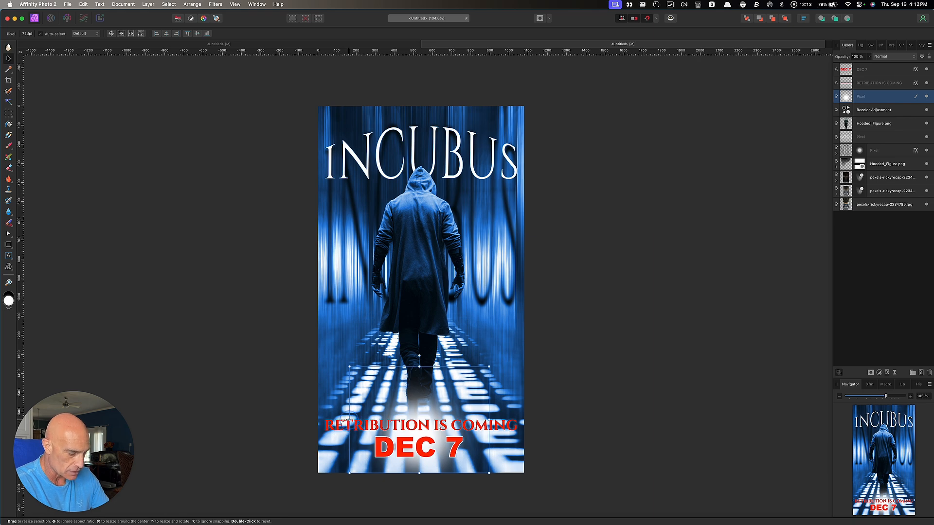
pyautogui.moveTo(350, 419); pyautogui.dragTo(274, 430)
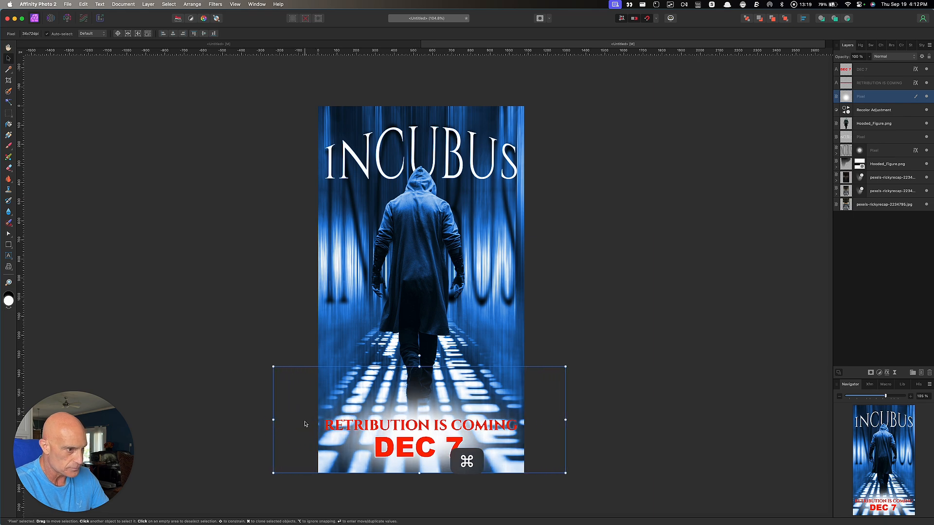
pyautogui.click(642, 298)
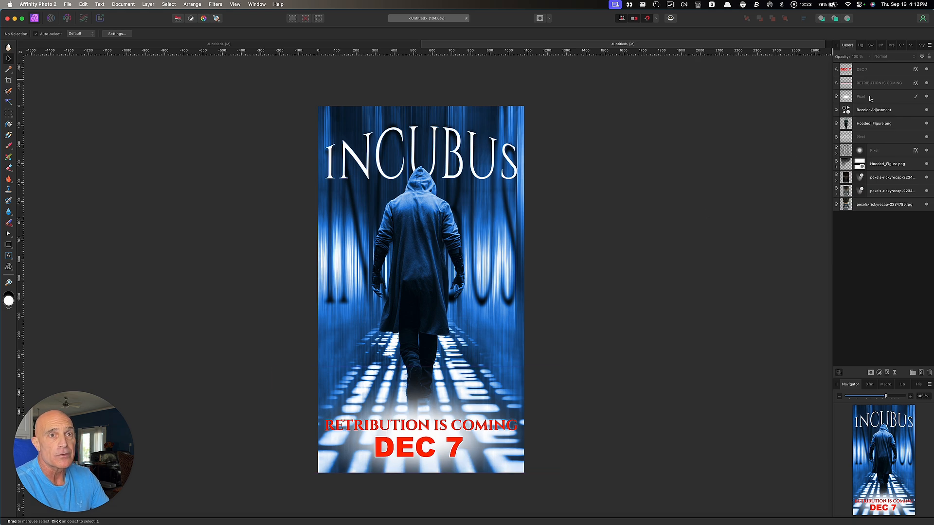
# Lower the white glow layer's opacity to about 82%
pyautogui.click(871, 97)
pyautogui.click(870, 58)
pyautogui.moveTo(869, 67); pyautogui.dragTo(855, 71)
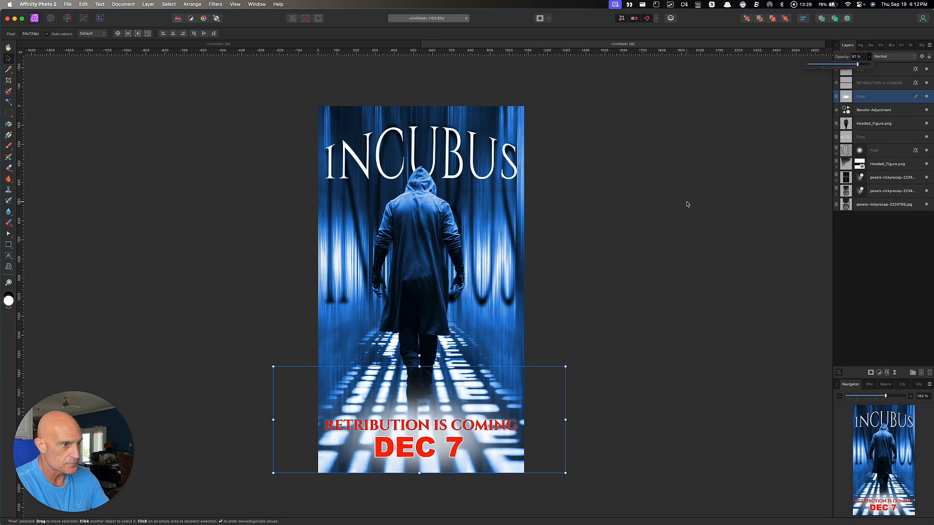
pyautogui.click(651, 244)
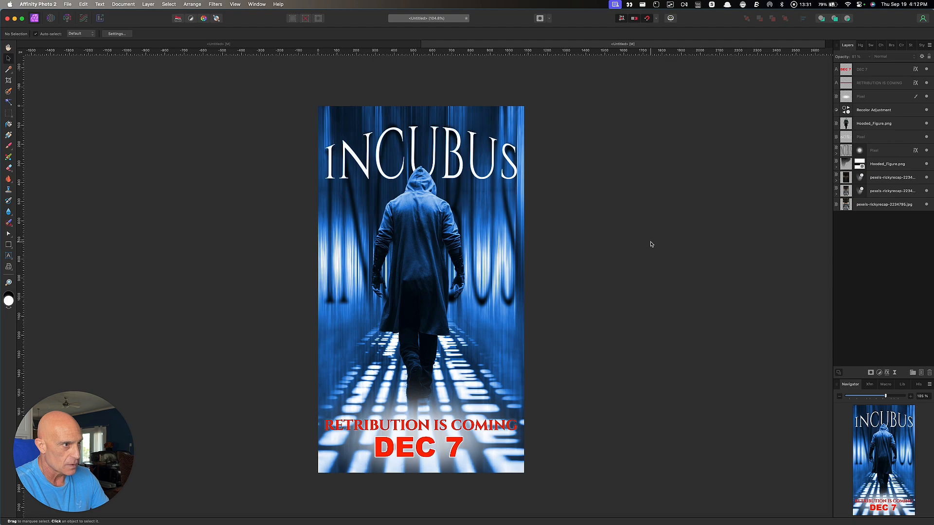